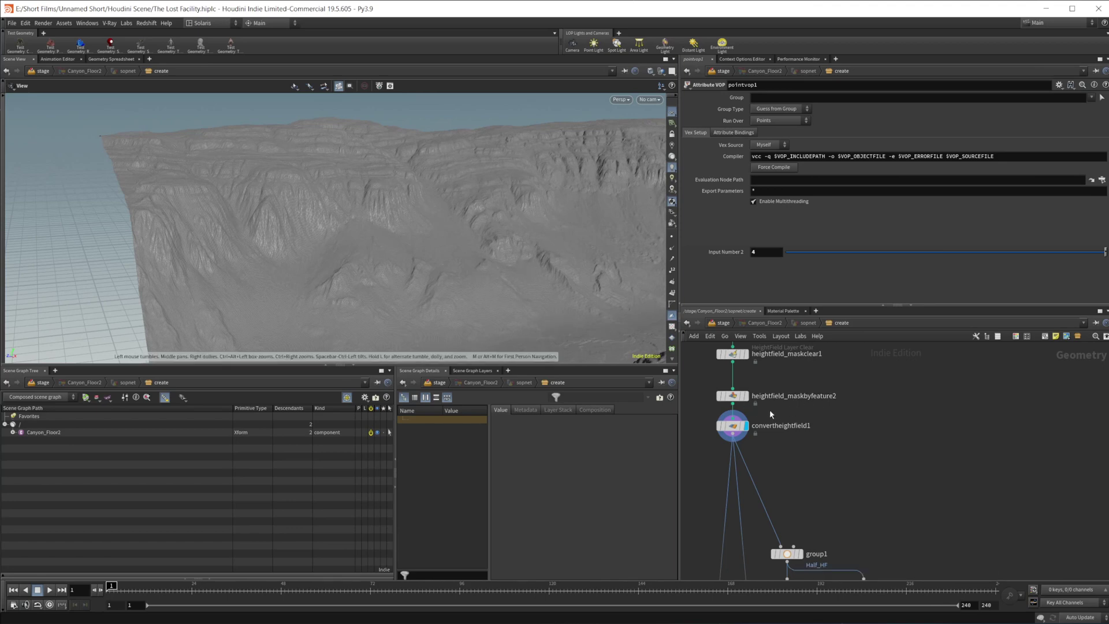
# - Display the result of the heightfield_maskbyfeature2 node and show its slope and height mask parameters
pyautogui.moveTo(770, 410); pyautogui.dragTo(767, 450, button='middle')
pyautogui.moveTo(747, 426)
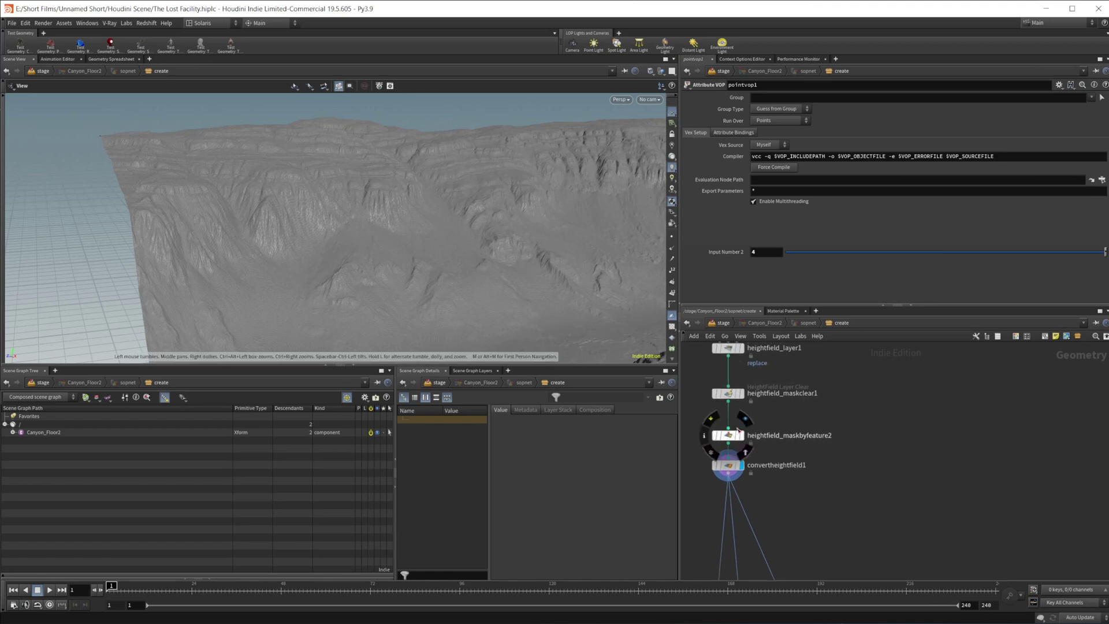
pyautogui.click(747, 421)
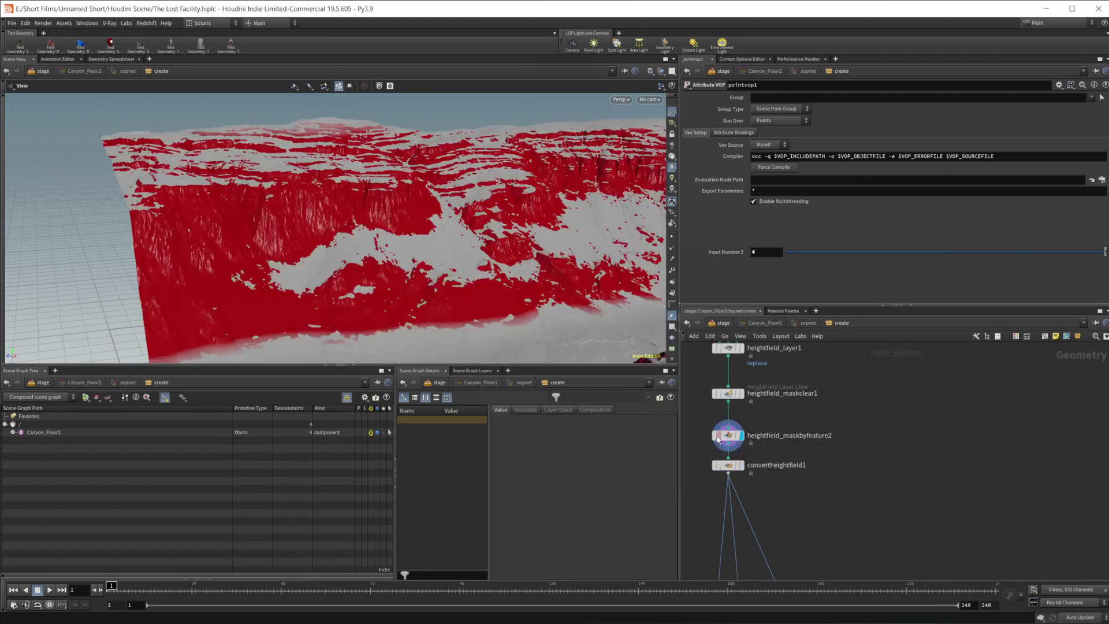
pyautogui.click(728, 441)
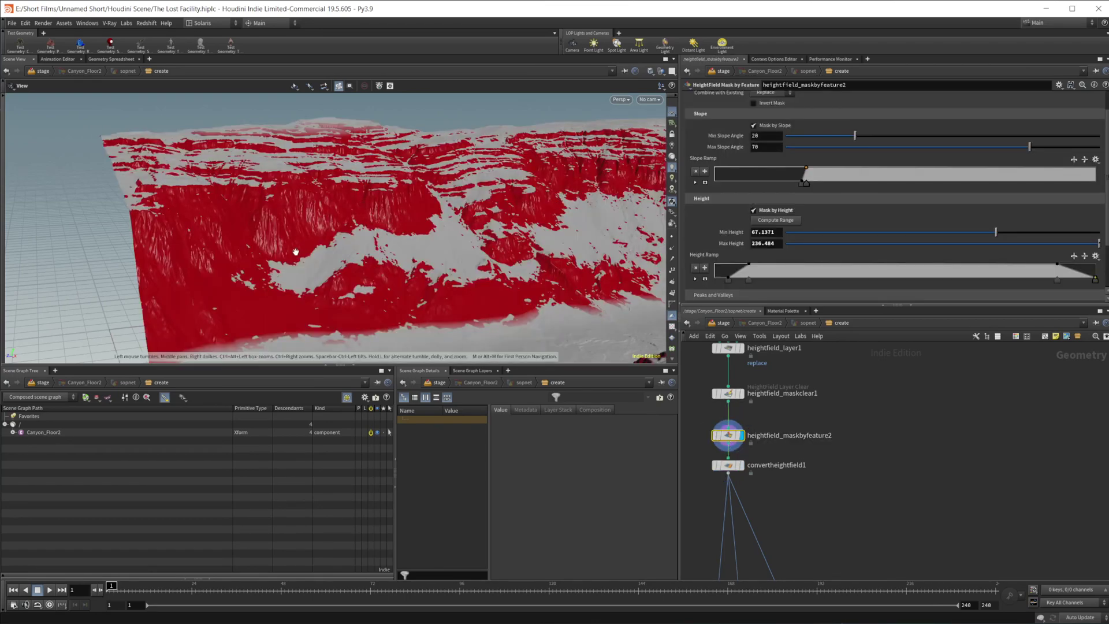
# - Examine how the red slope and height mask covers the canyon walls and floor from several angles
pyautogui.moveTo(276, 243); pyautogui.dragTo(244, 233)
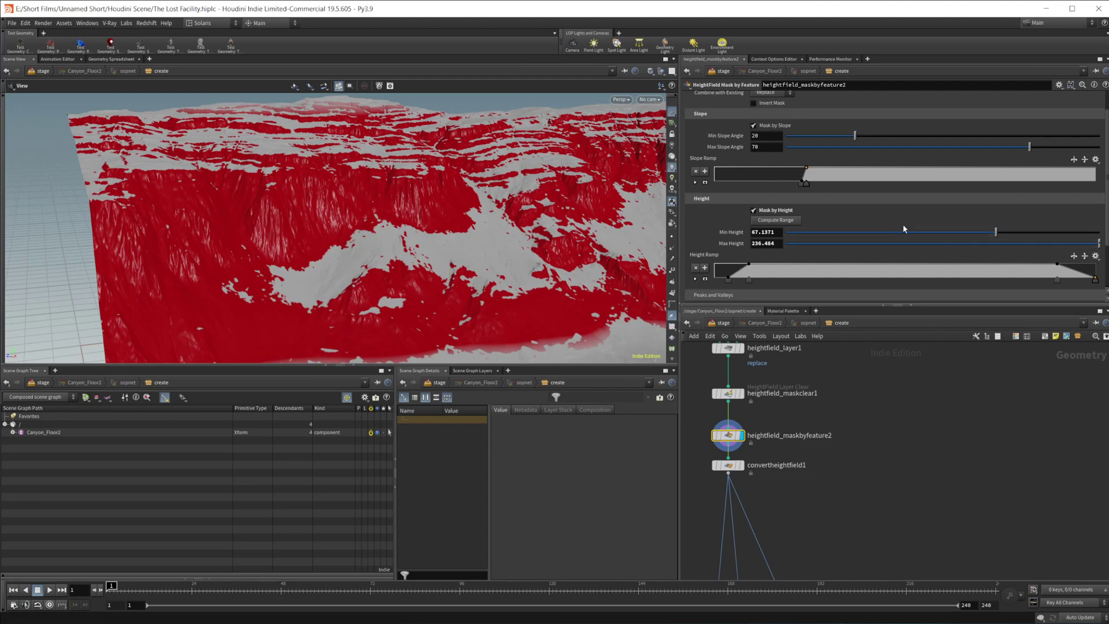
pyautogui.scroll(-5, 370, 155)
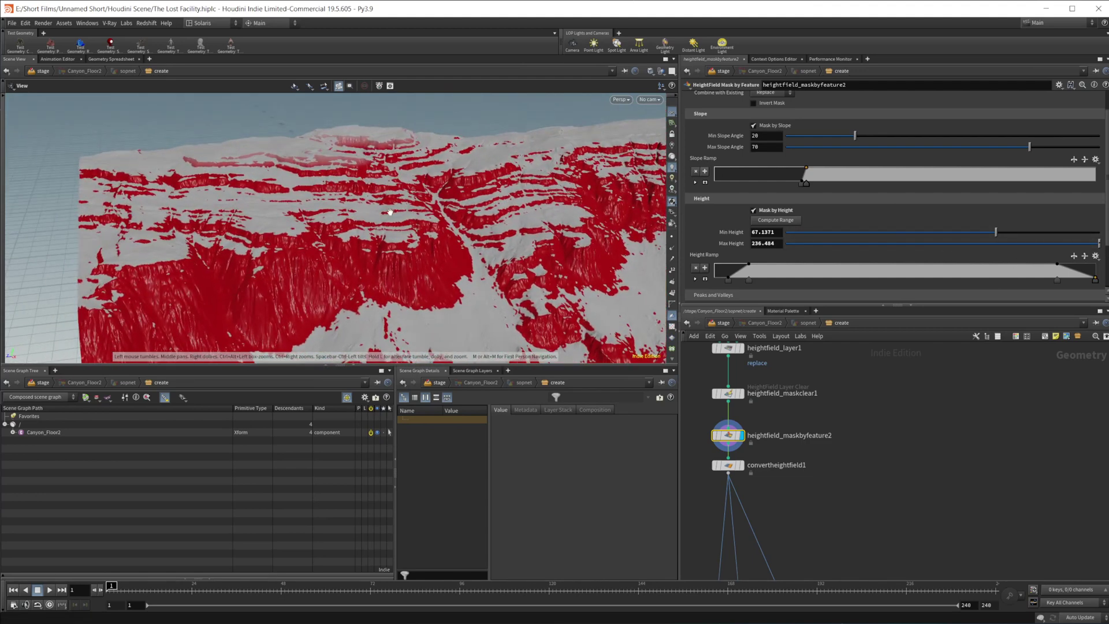
pyautogui.scroll(-3, 495, 237)
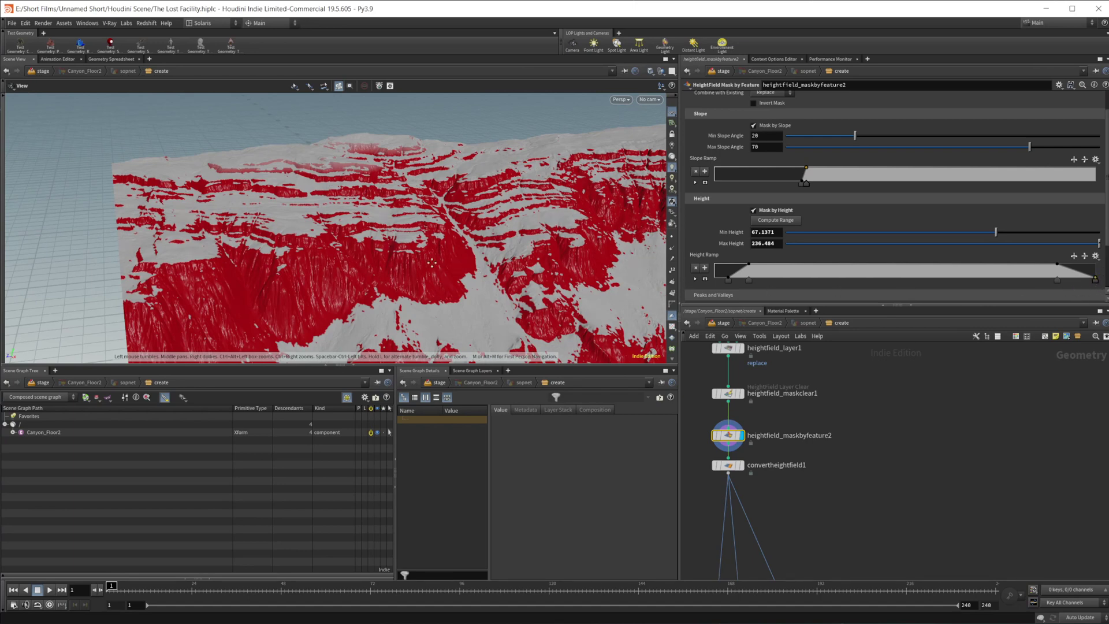
pyautogui.moveTo(485, 272); pyautogui.dragTo(385, 284)
pyautogui.scroll(-3, 385, 283)
pyautogui.moveTo(488, 288); pyautogui.dragTo(426, 216, button='middle')
pyautogui.moveTo(426, 215); pyautogui.dragTo(501, 245)
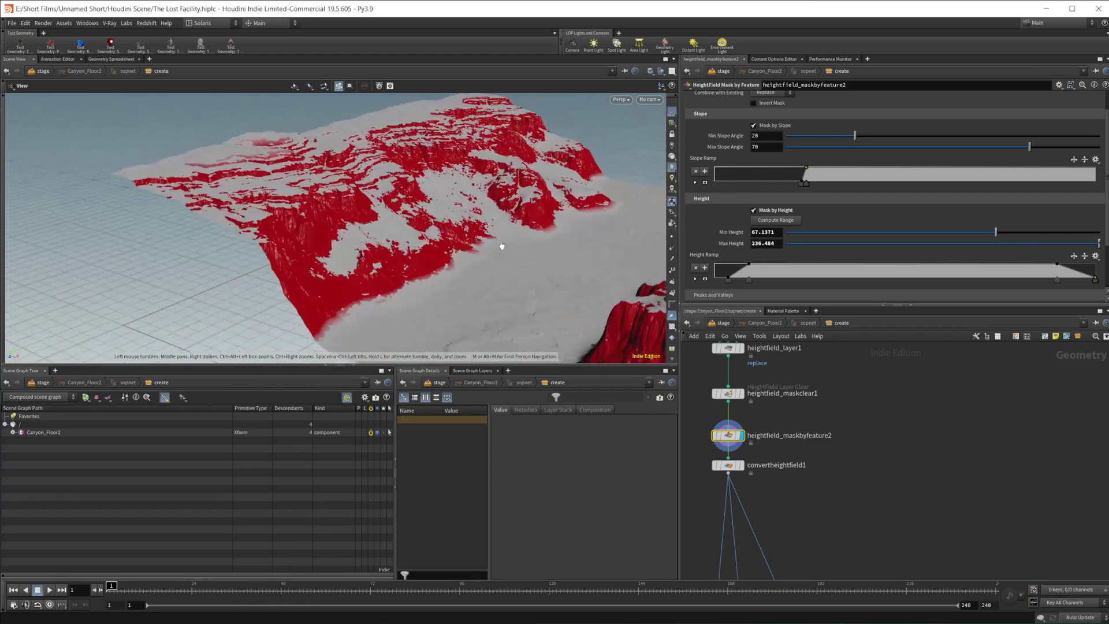
pyautogui.scroll(3, 509, 257)
pyautogui.moveTo(538, 280); pyautogui.dragTo(543, 213, button='middle')
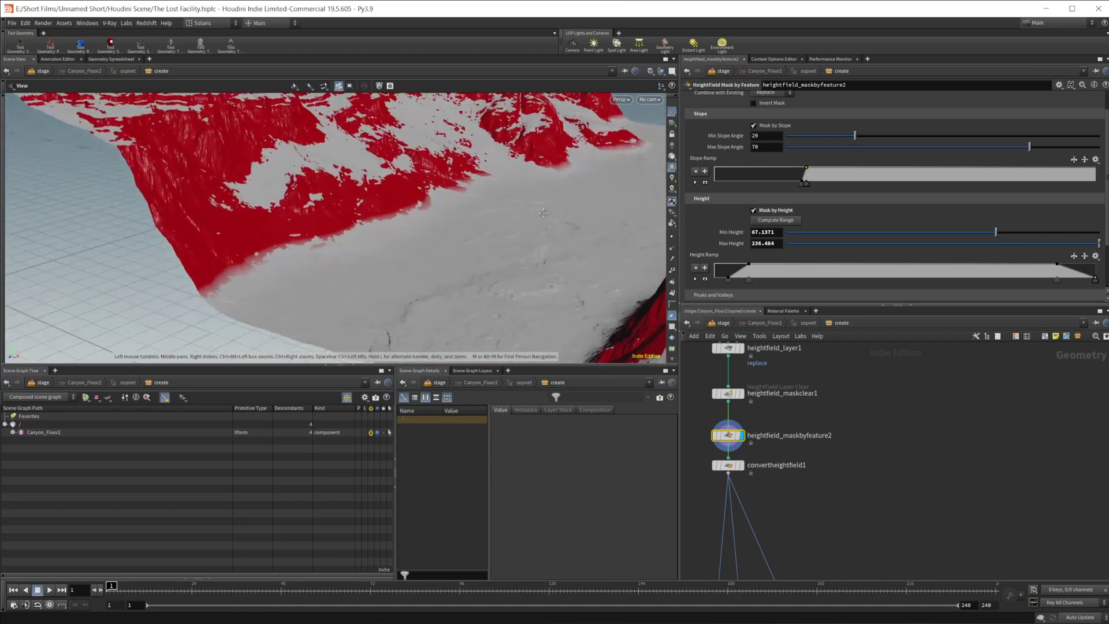
pyautogui.scroll(3, 557, 220)
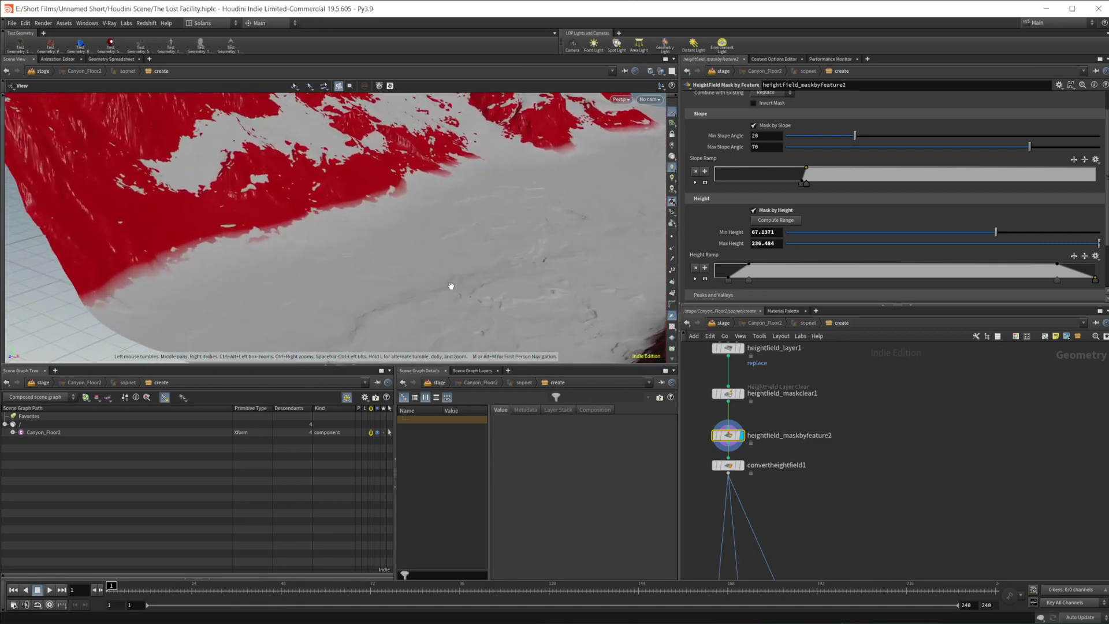
pyautogui.moveTo(450, 287); pyautogui.dragTo(491, 277)
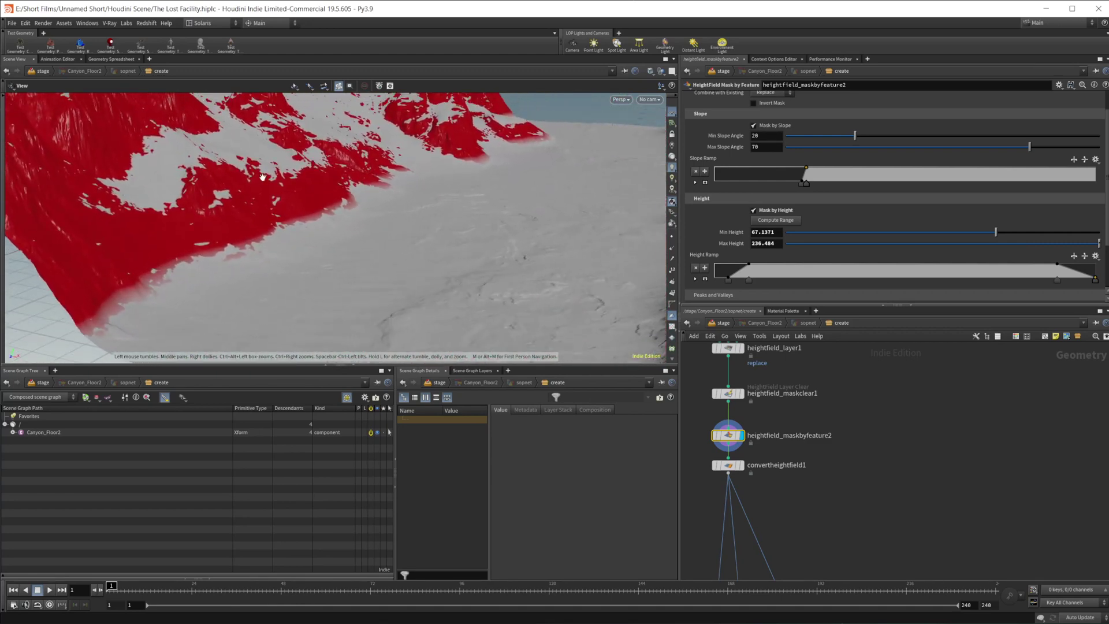
pyautogui.moveTo(198, 146); pyautogui.dragTo(290, 235, button='middle')
pyautogui.moveTo(260, 202); pyautogui.dragTo(285, 196)
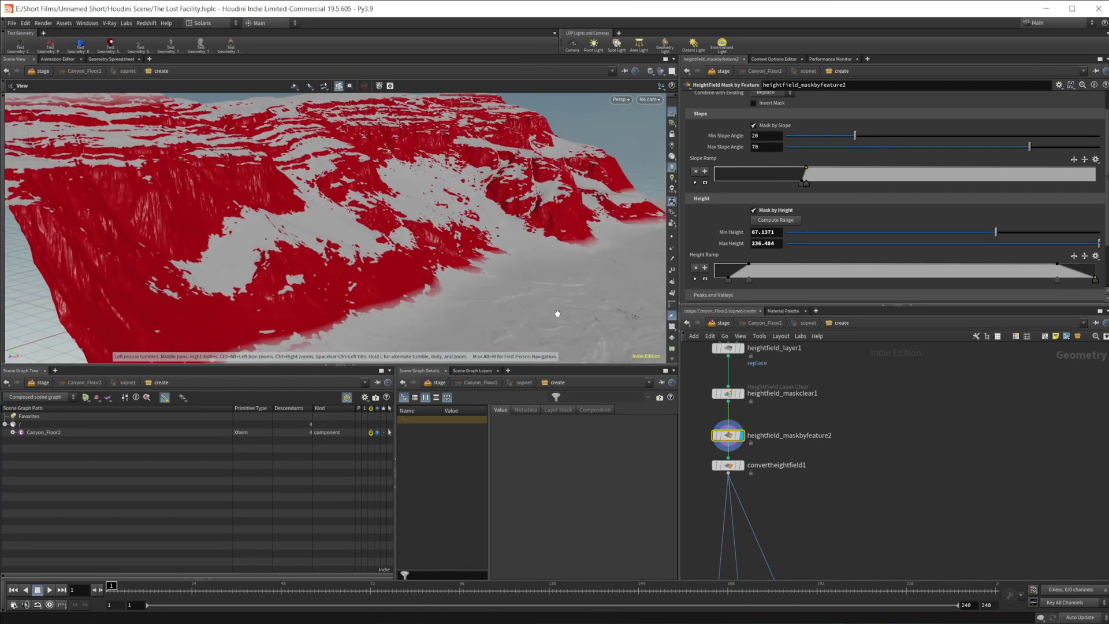
pyautogui.moveTo(336, 273); pyautogui.dragTo(309, 272)
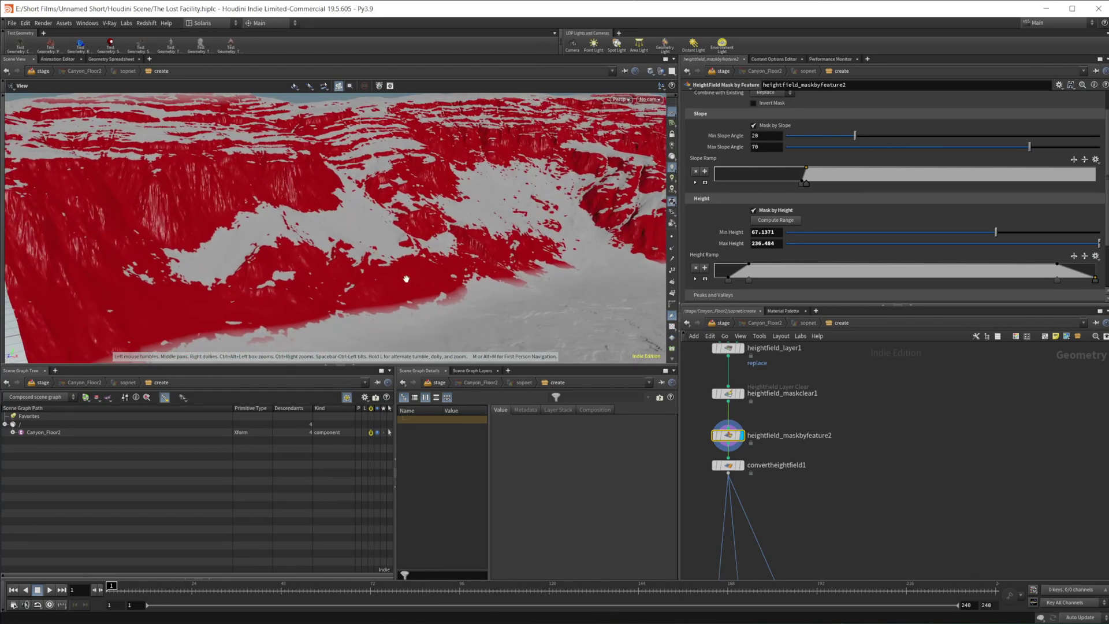
# - Display the convertheightfield1 node and check the mask attribute on its points in the geometry spreadsheet
pyautogui.moveTo(744, 417); pyautogui.dragTo(783, 381, button='middle')
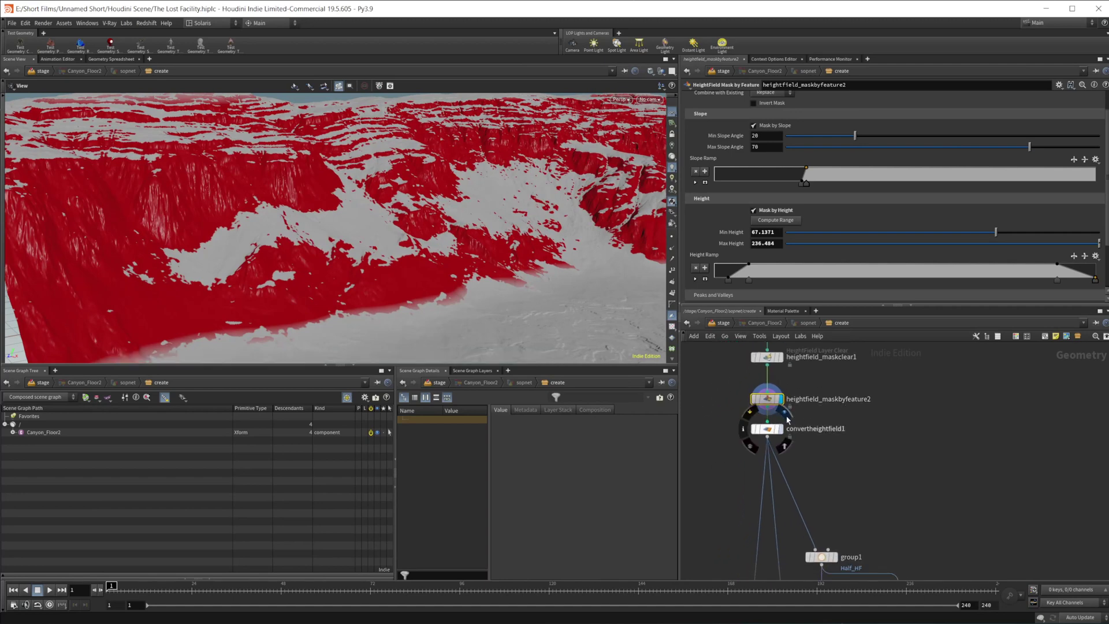
pyautogui.press('r')
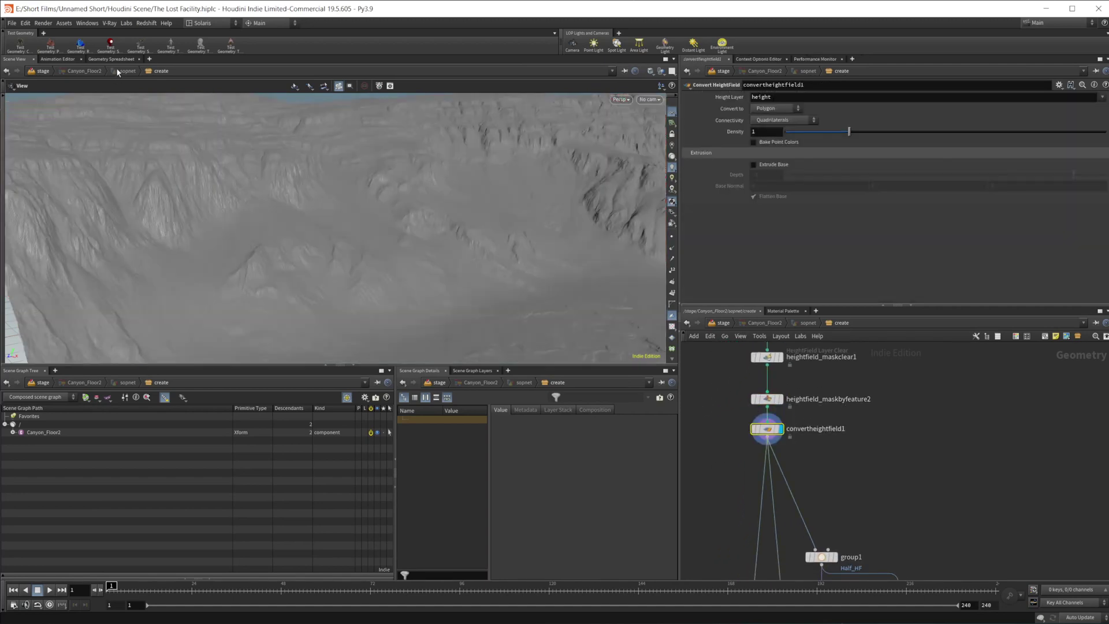
pyautogui.click(113, 59)
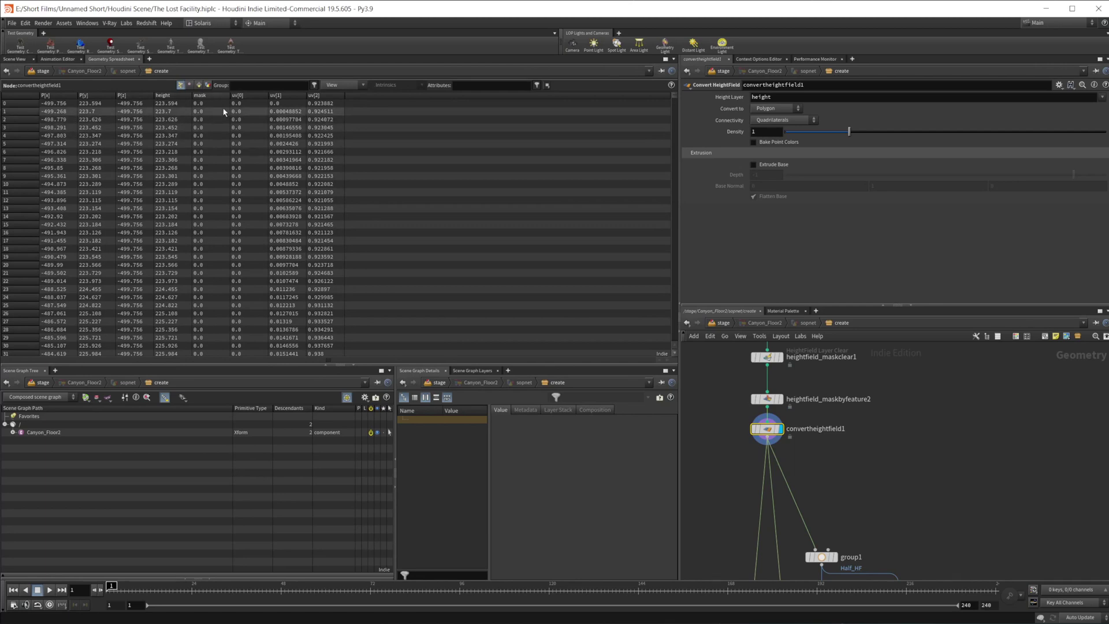
pyautogui.click(15, 58)
# - Display the group1 node and inspect its Half_HF bounding box point group on the terrain
pyautogui.moveTo(898, 459); pyautogui.dragTo(904, 341, button='middle')
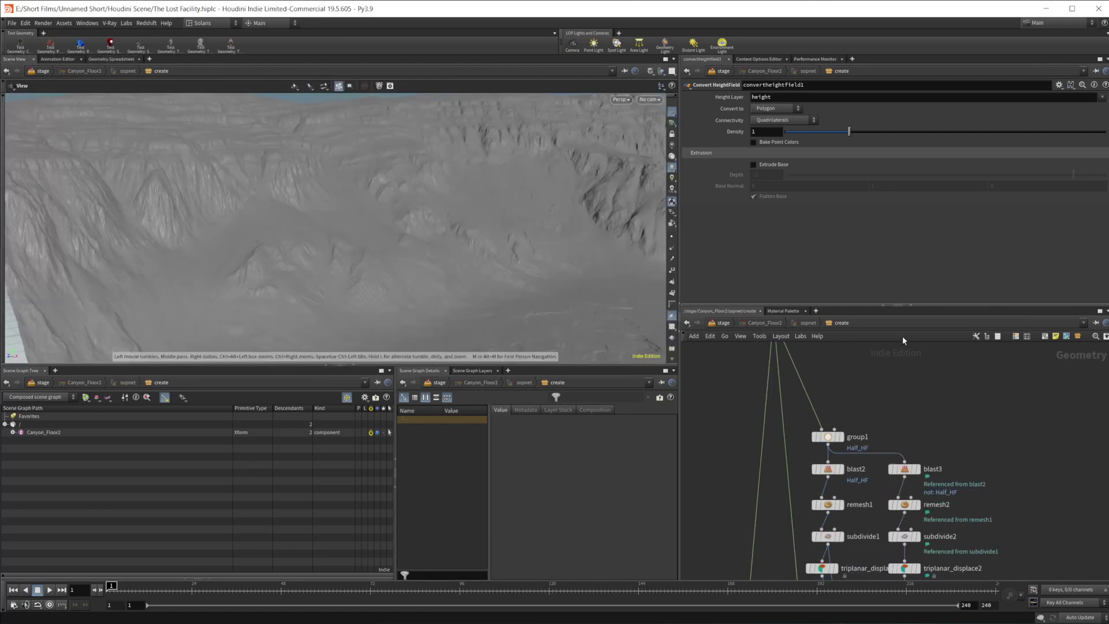
pyautogui.click(845, 420)
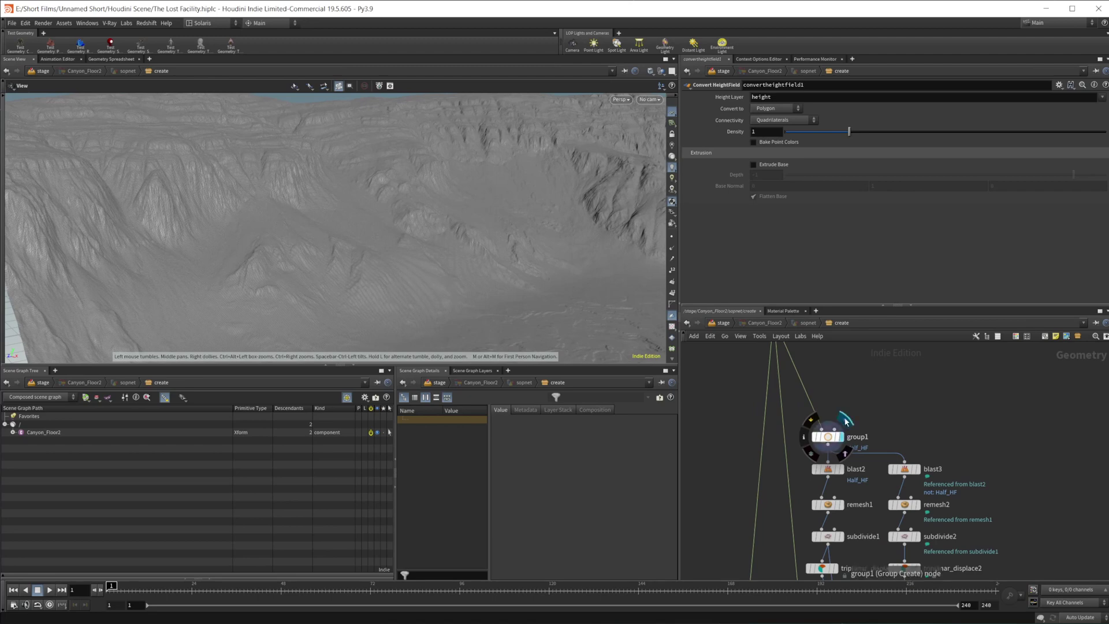
pyautogui.moveTo(439, 288); pyautogui.dragTo(510, 181)
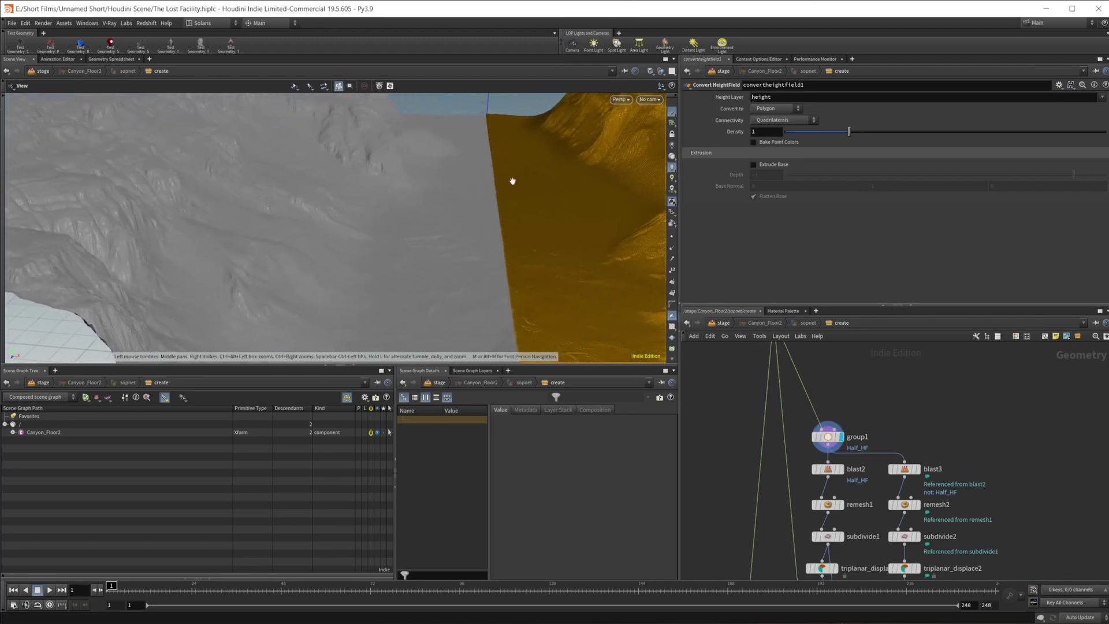
pyautogui.click(830, 439)
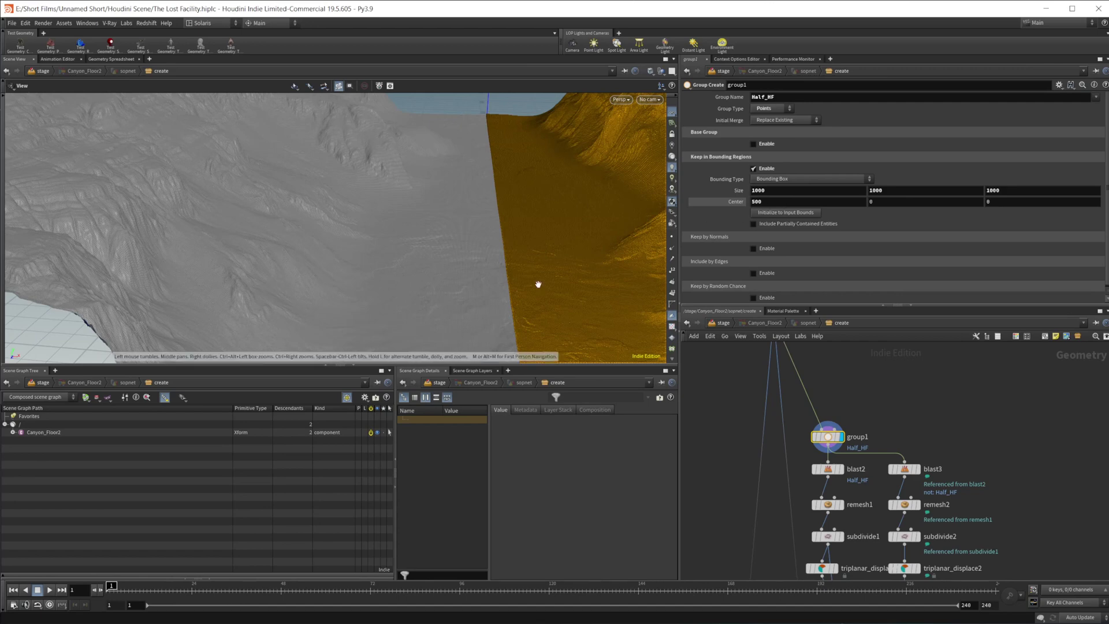
pyautogui.moveTo(537, 285); pyautogui.dragTo(460, 193)
pyautogui.scroll(2, 853, 470)
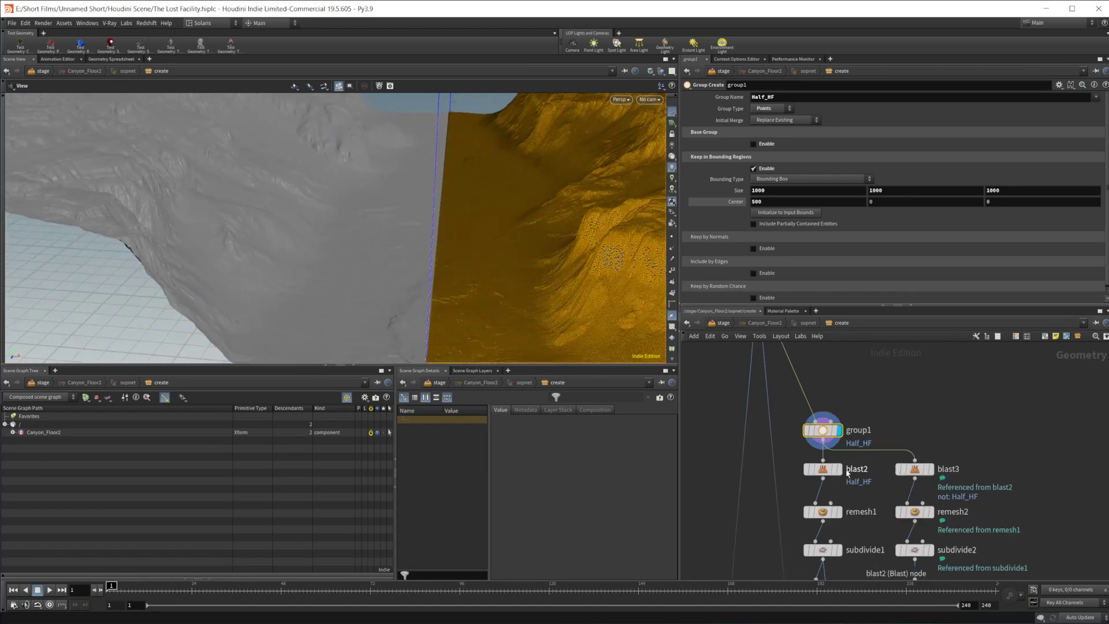
# - Display the terrain half isolated by blast2 and its subdivided version at subdivide1
pyautogui.click(841, 456)
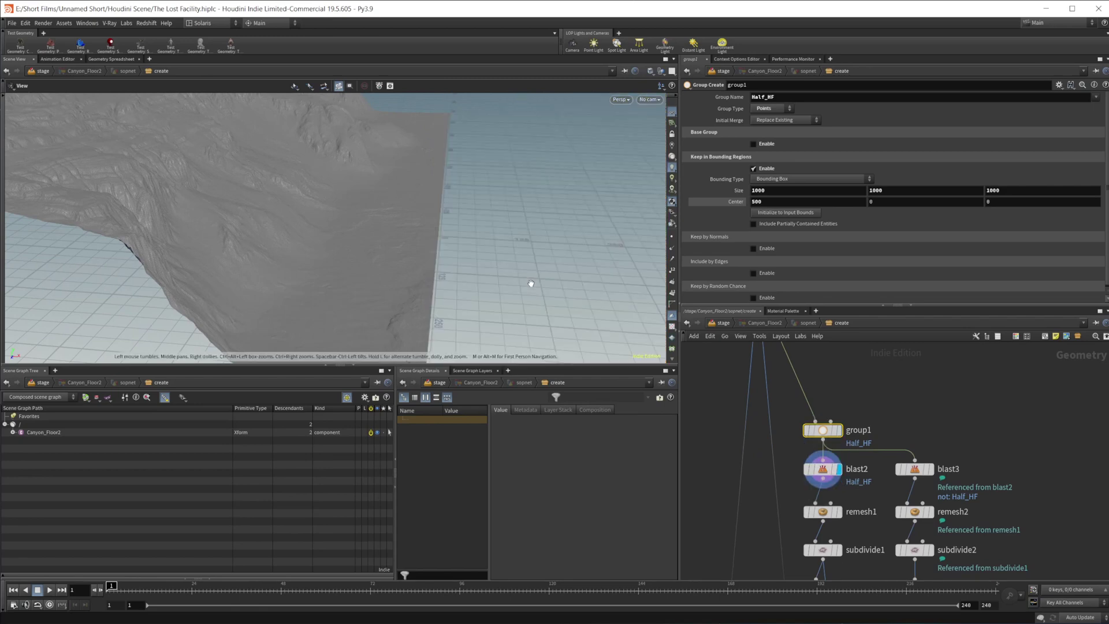
pyautogui.moveTo(823, 486); pyautogui.dragTo(788, 358, button='middle')
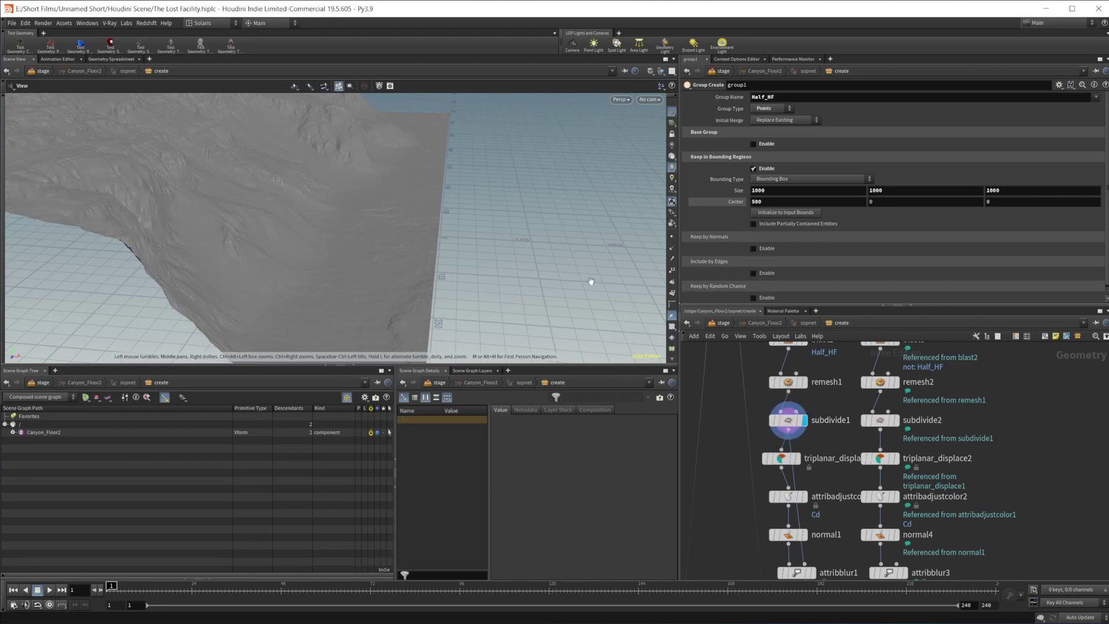
# - Display triplanar_displace1, show its parameters and examine the color texture projected onto the canyon terrain
pyautogui.scroll(3, 821, 488)
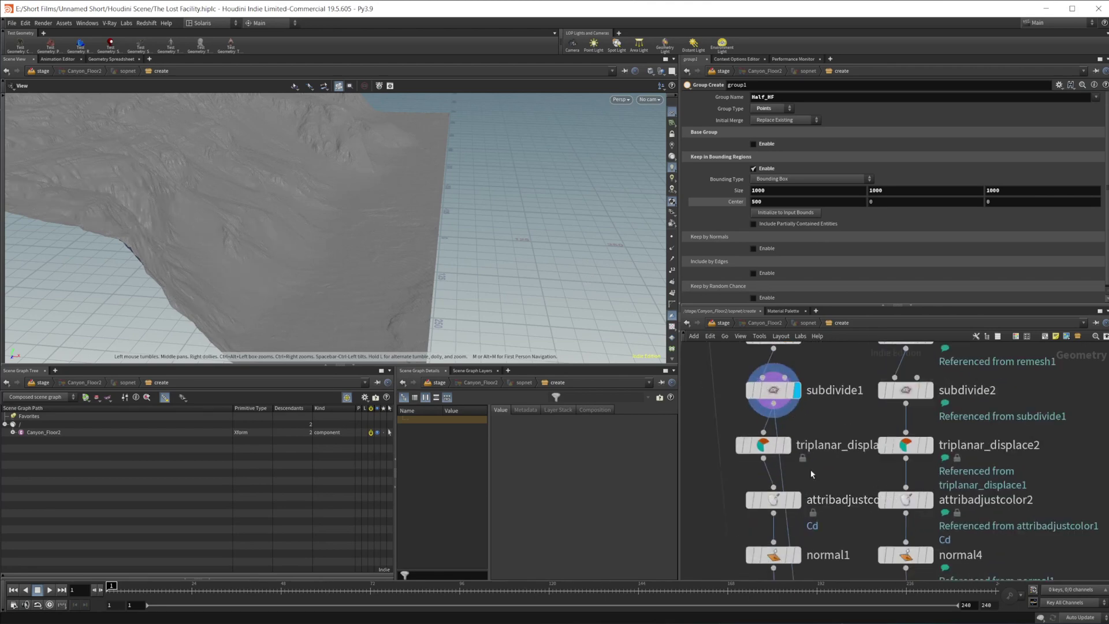
pyautogui.moveTo(773, 439)
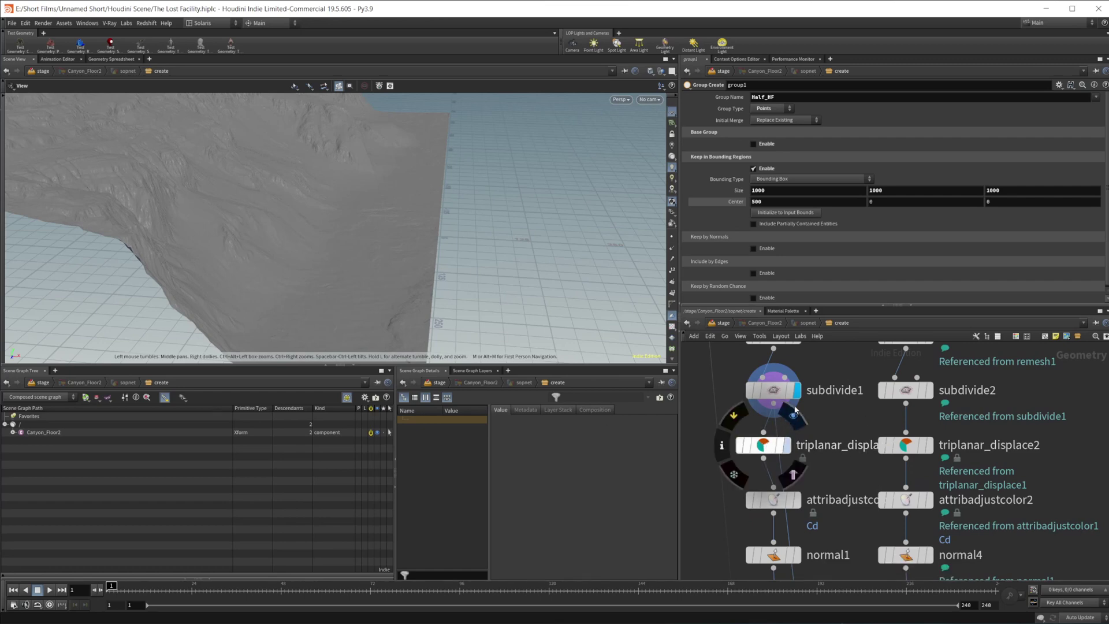
pyautogui.click(795, 410)
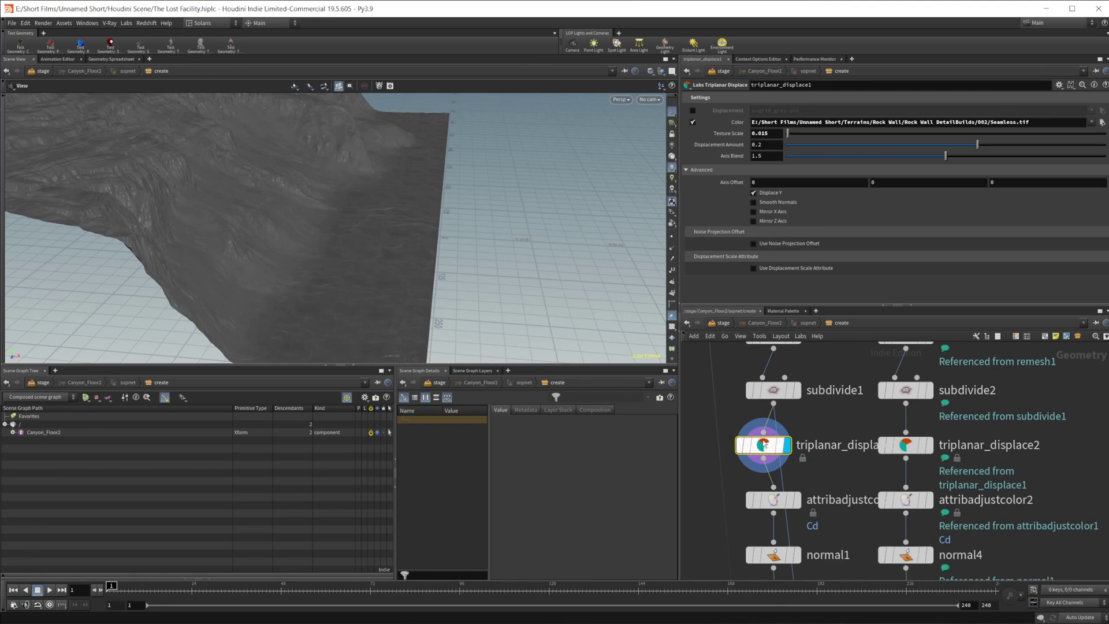
pyautogui.moveTo(321, 245); pyautogui.dragTo(346, 178)
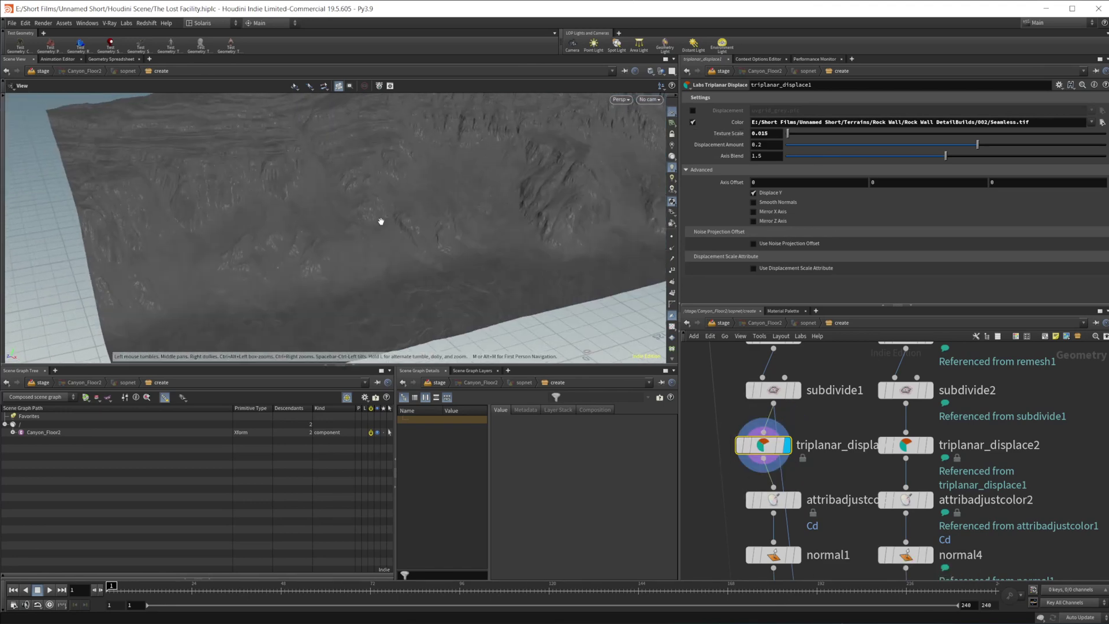
pyautogui.moveTo(430, 216); pyautogui.dragTo(366, 254)
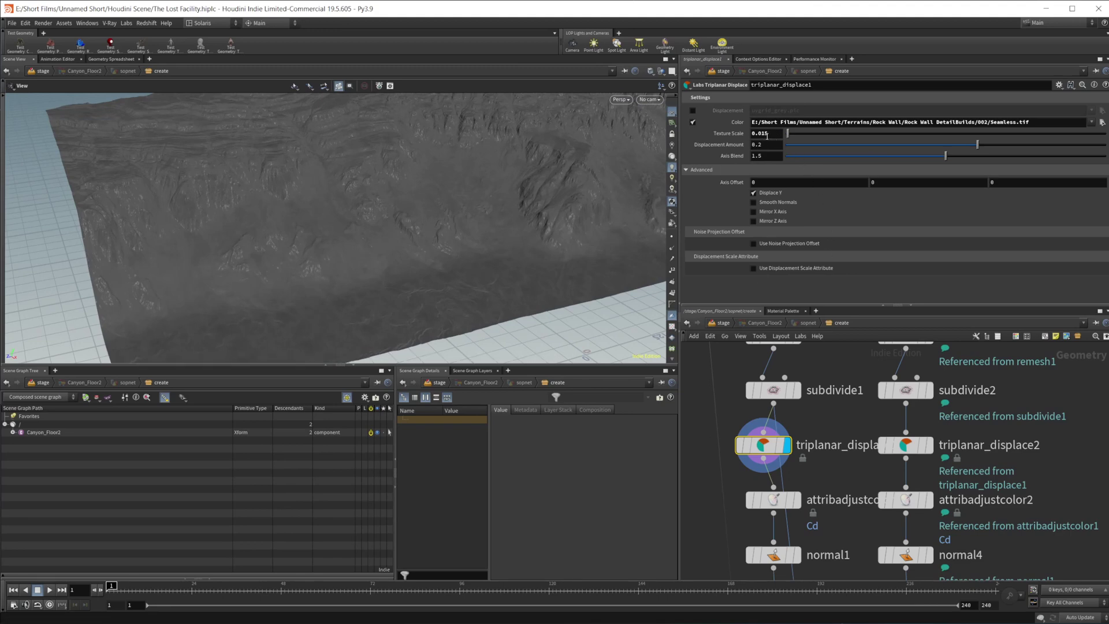
# - Review the contrast correction of attribadjustcolor1 and the blurred normals of attribblur1 on the terrain
pyautogui.moveTo(732, 483); pyautogui.dragTo(714, 431, button='middle')
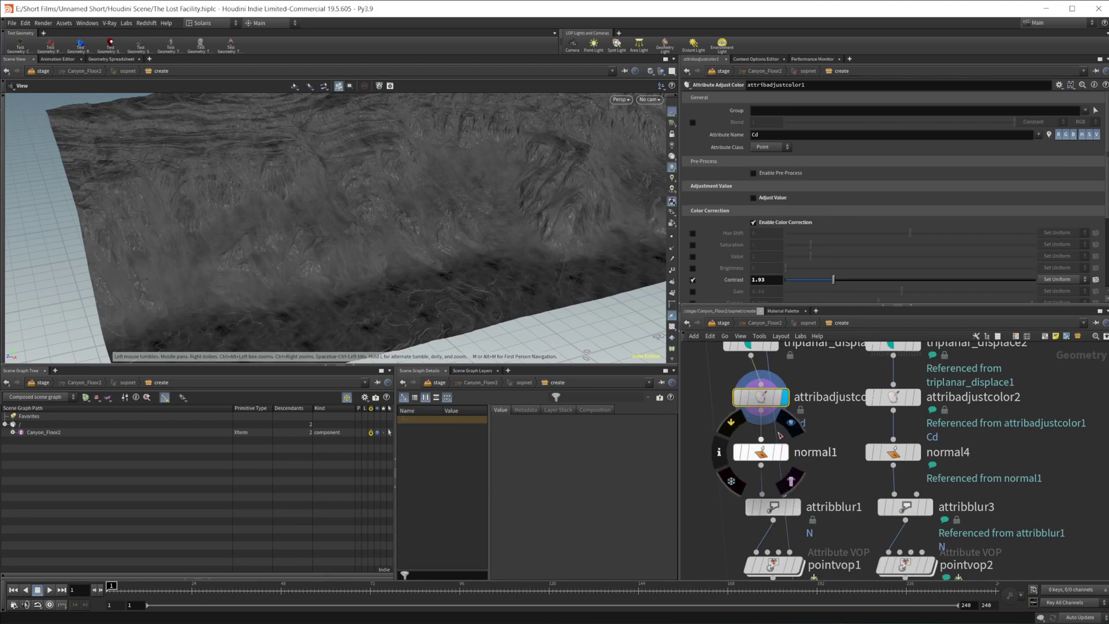
pyautogui.moveTo(850, 480); pyautogui.dragTo(846, 418, button='middle')
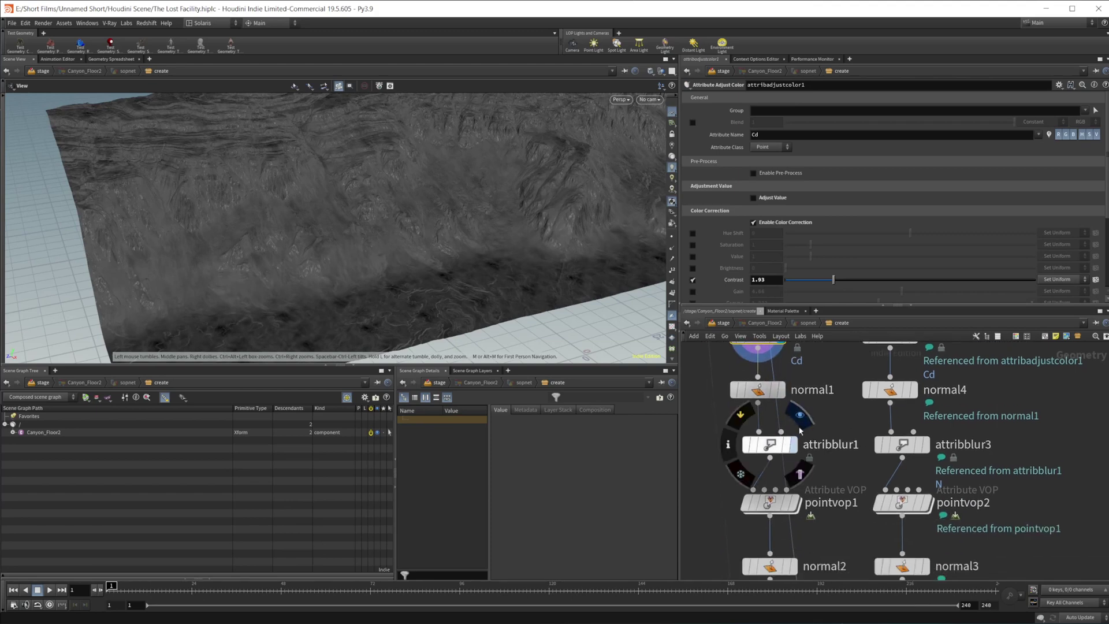
pyautogui.click(800, 415)
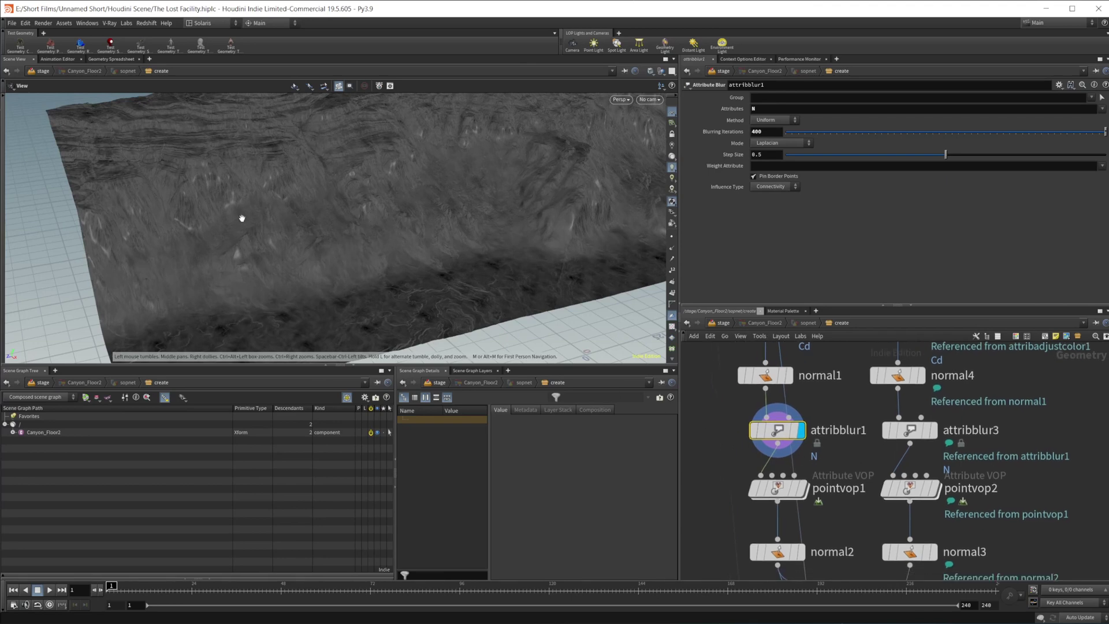
pyautogui.moveTo(242, 219); pyautogui.dragTo(329, 222, button='right')
# - Display pointvop1 and open its network to examine how vectofloat1 and multiply1 feed the displacenml1 node
pyautogui.moveTo(793, 475)
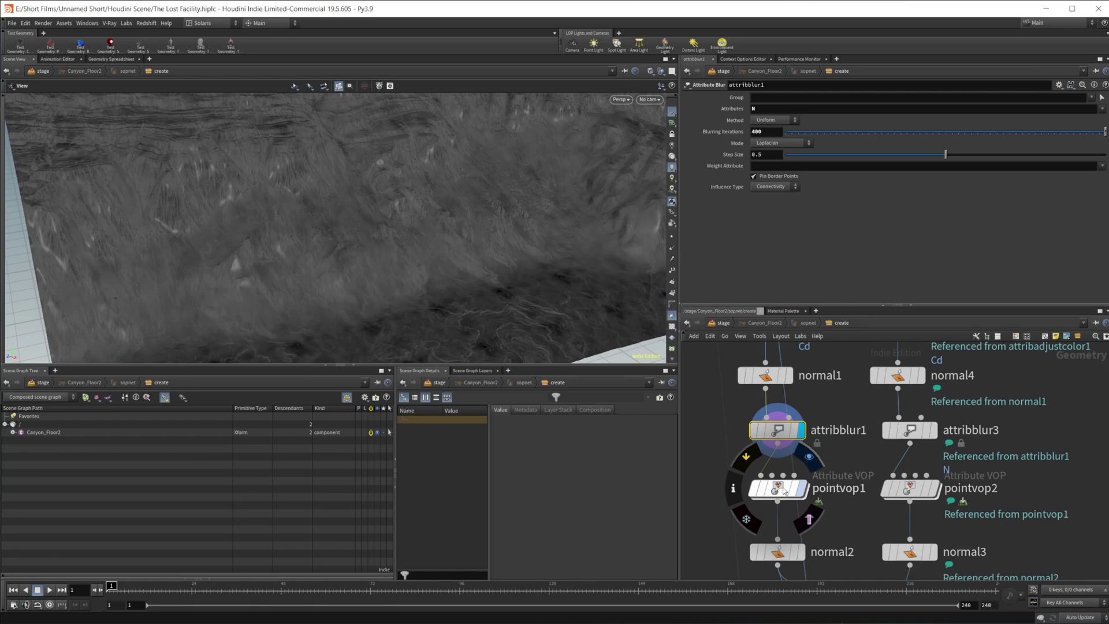
pyautogui.press('r')
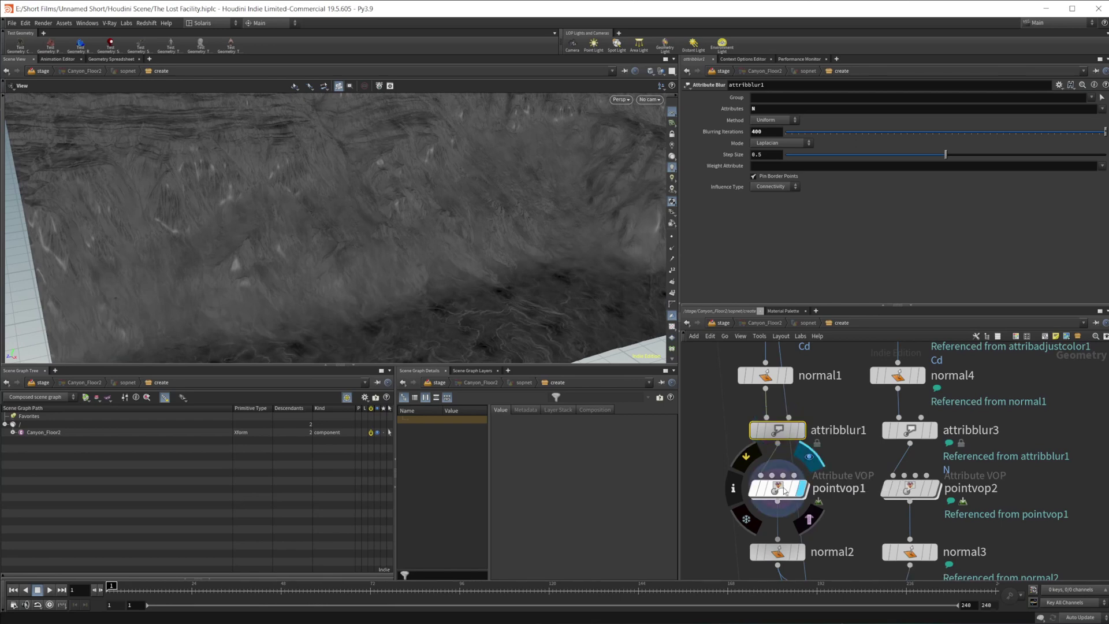
pyautogui.doubleClick(780, 488)
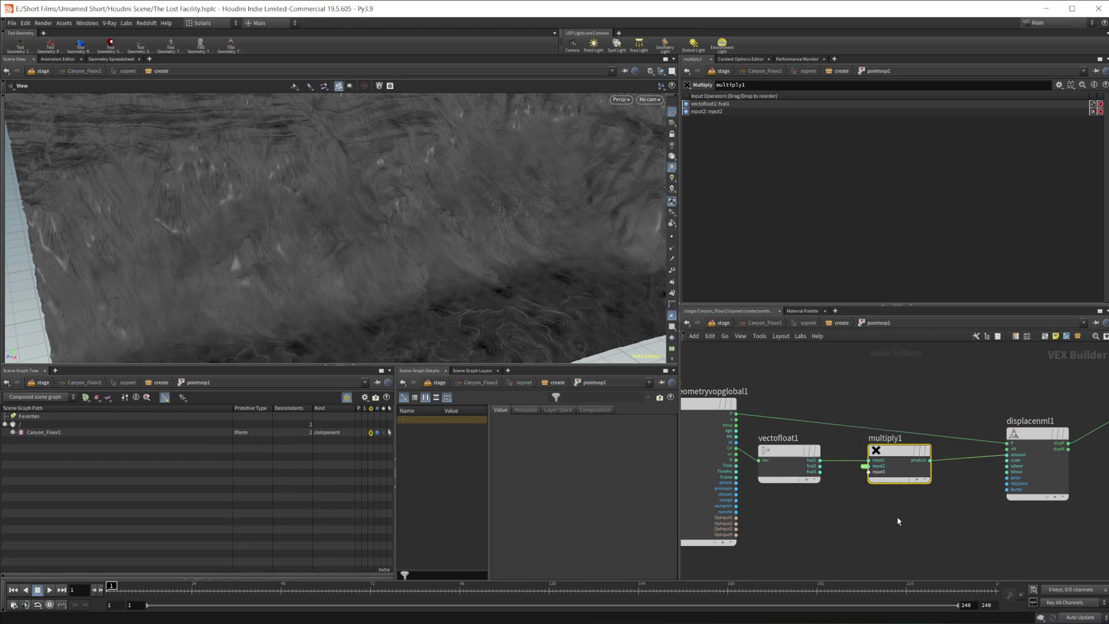
pyautogui.moveTo(898, 520); pyautogui.dragTo(858, 513, button='middle')
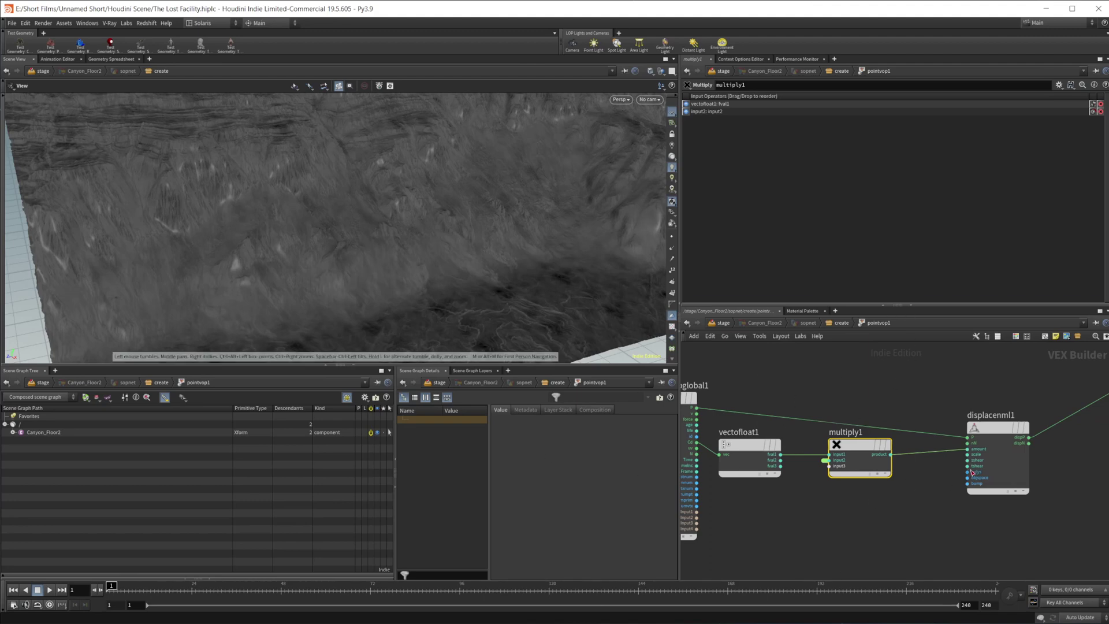
pyautogui.moveTo(973, 473); pyautogui.dragTo(904, 431, button='middle')
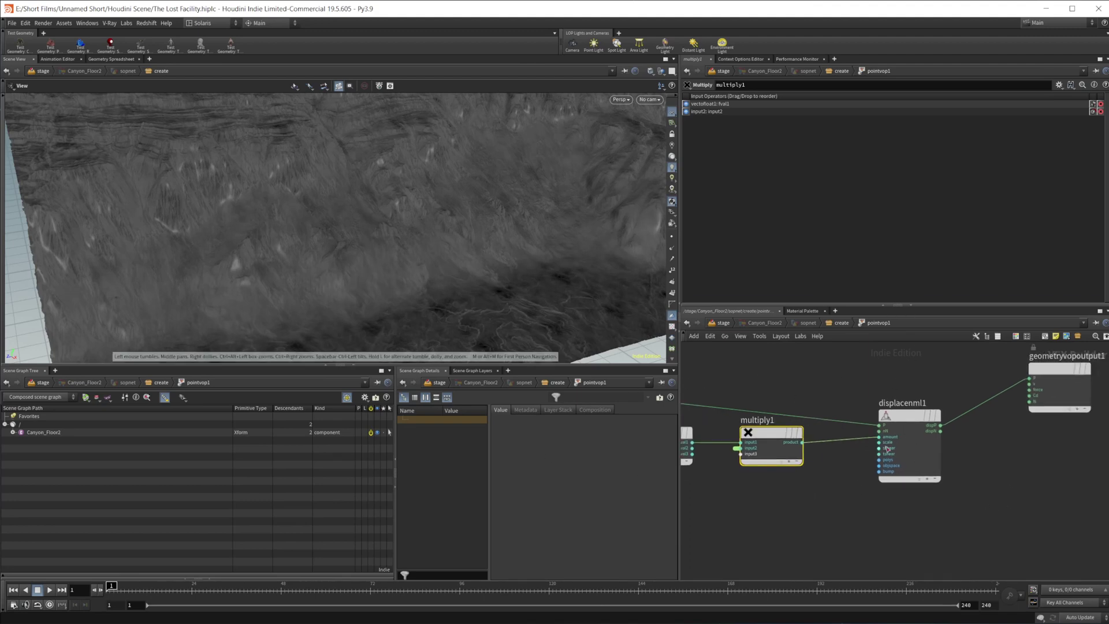
# - Examine the displaced canyon terrain in the viewport from several distances and angles
pyautogui.moveTo(789, 396); pyautogui.dragTo(888, 422, button='middle')
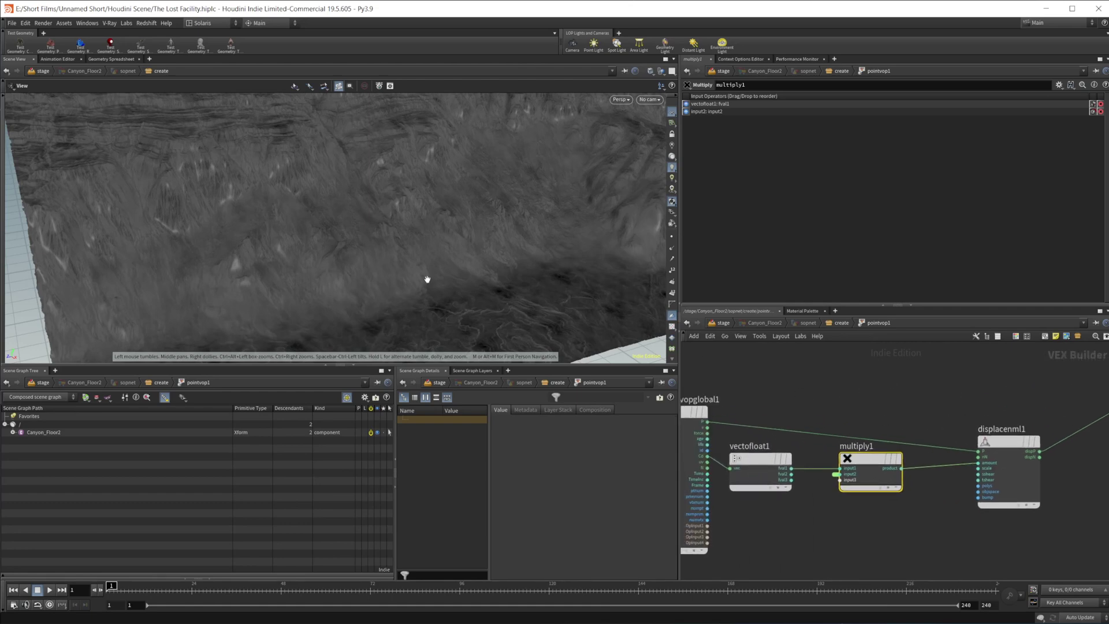
pyautogui.moveTo(427, 280); pyautogui.dragTo(243, 191, button='middle')
pyautogui.scroll(-6, 268, 203)
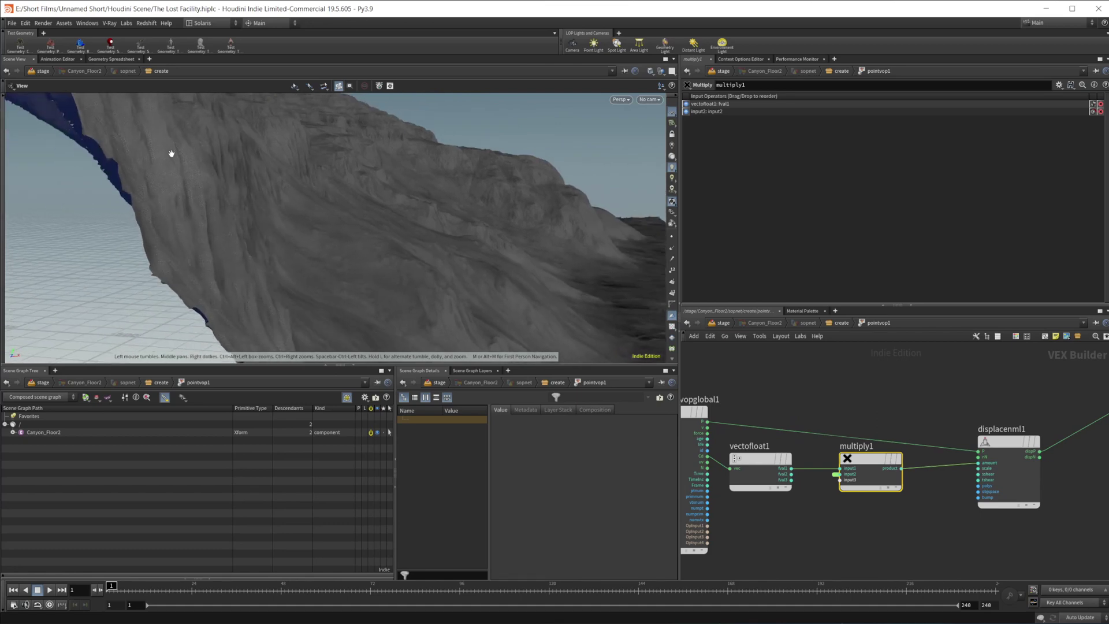
pyautogui.scroll(5, 382, 229)
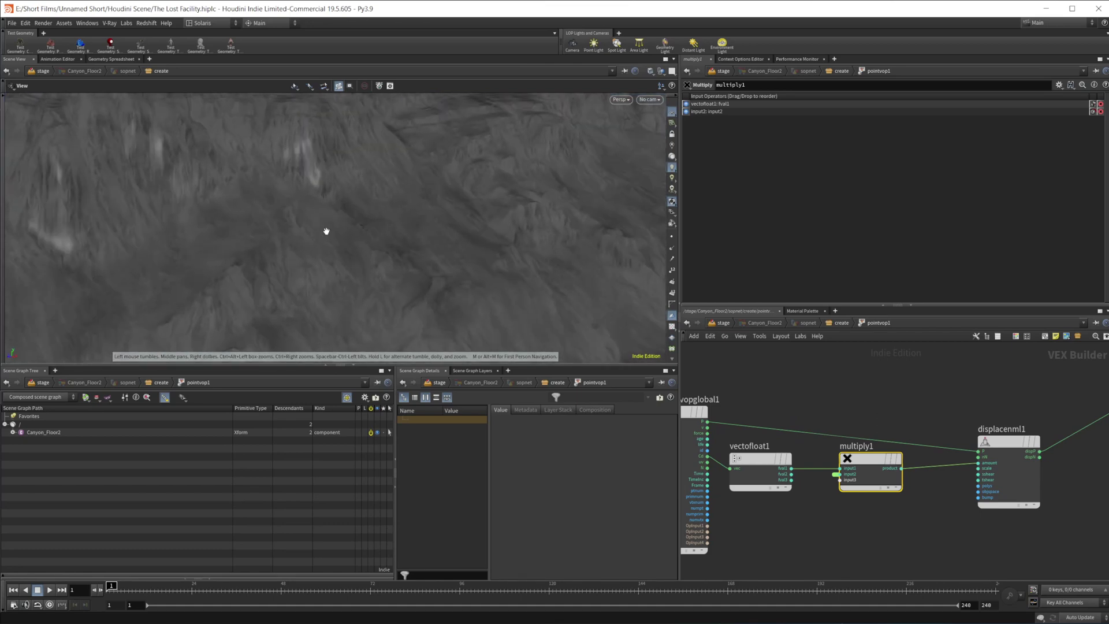
pyautogui.moveTo(327, 231); pyautogui.dragTo(206, 247)
# - Return to the create network, display normal2 and examine the recalculated normals across the canyon wall
pyautogui.click(838, 324)
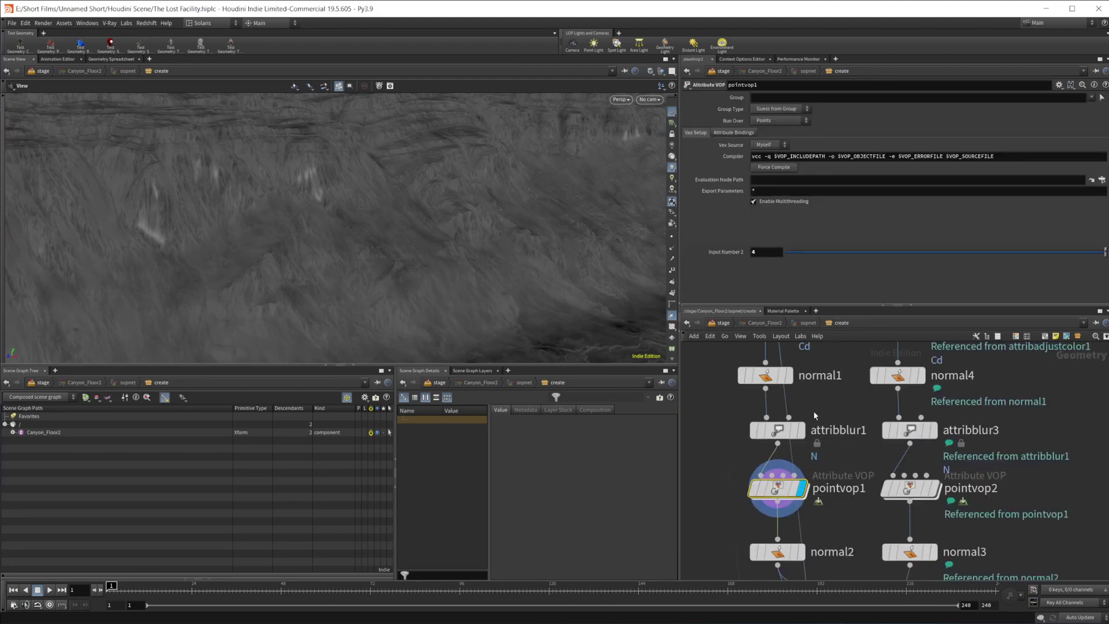
pyautogui.moveTo(865, 457); pyautogui.dragTo(851, 363, button='middle')
pyautogui.moveTo(851, 454); pyautogui.dragTo(881, 404, button='middle')
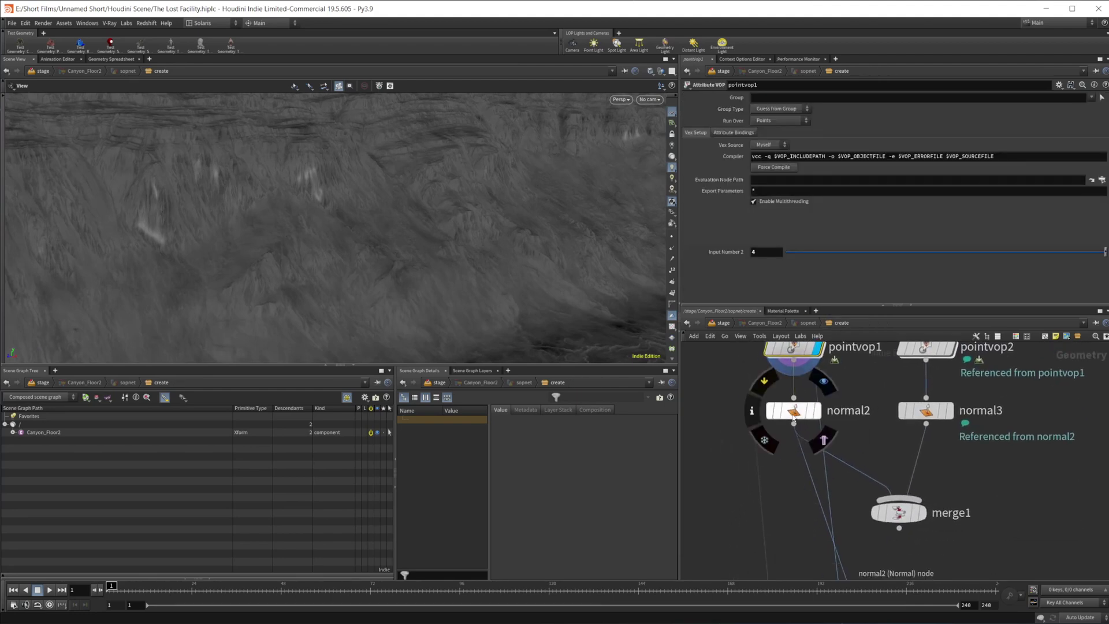
pyautogui.moveTo(853, 555); pyautogui.dragTo(872, 456, button='middle')
pyautogui.scroll(-3, 873, 407)
pyautogui.moveTo(872, 375); pyautogui.dragTo(872, 418, button='middle')
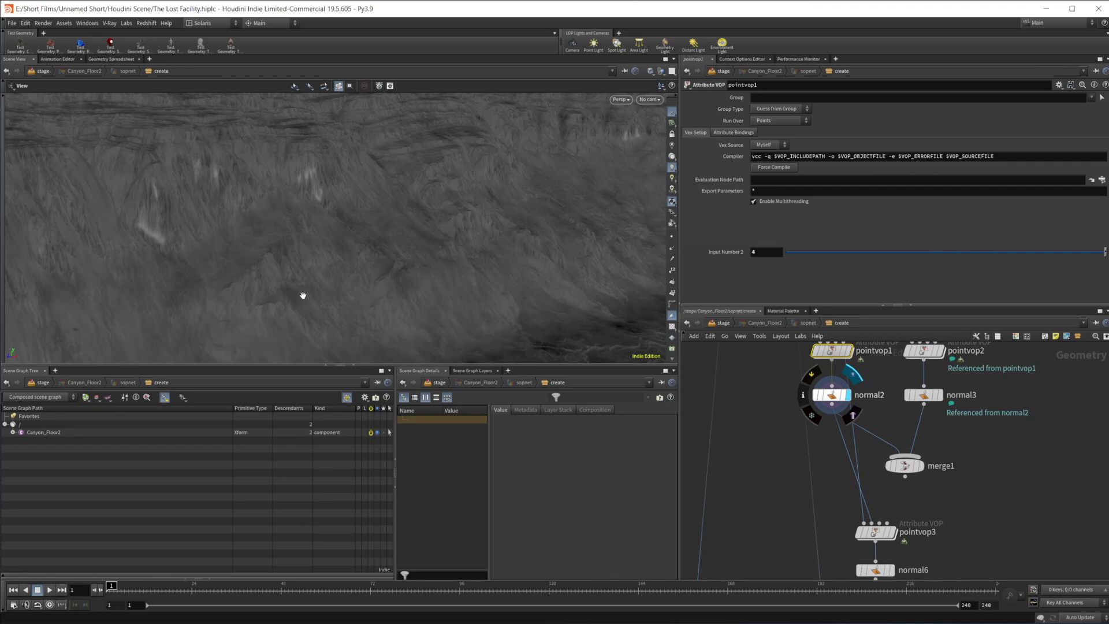
pyautogui.moveTo(365, 292); pyautogui.dragTo(228, 293)
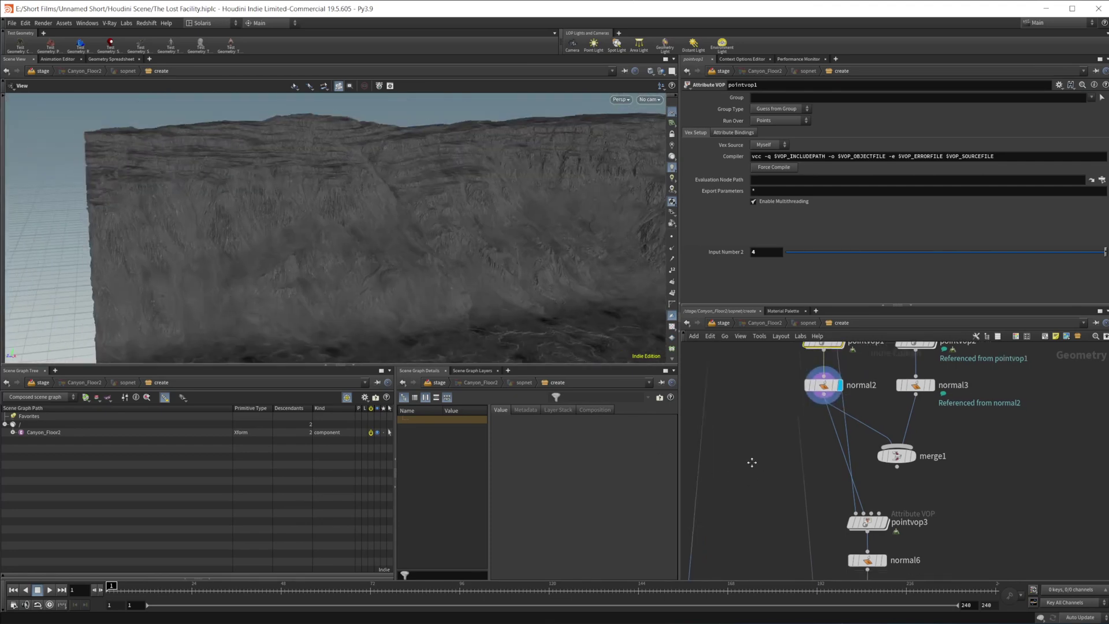
# - Display pointvop3 and its recalculated normals at normal6 to compare the terrain detail
pyautogui.moveTo(854, 455)
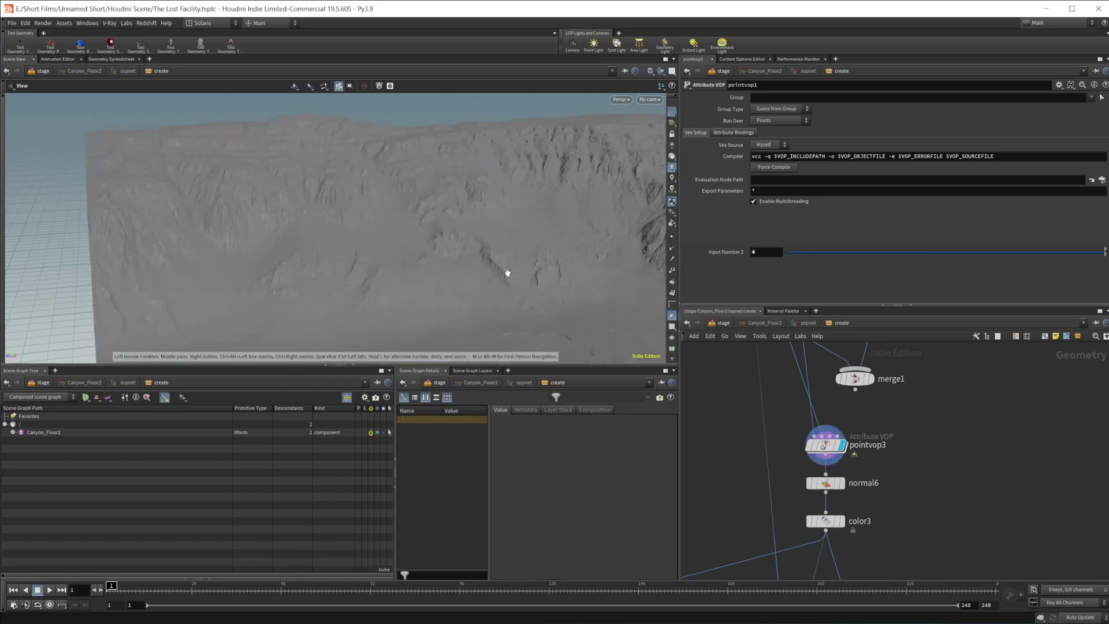
pyautogui.moveTo(446, 249); pyautogui.dragTo(421, 237, button='middle')
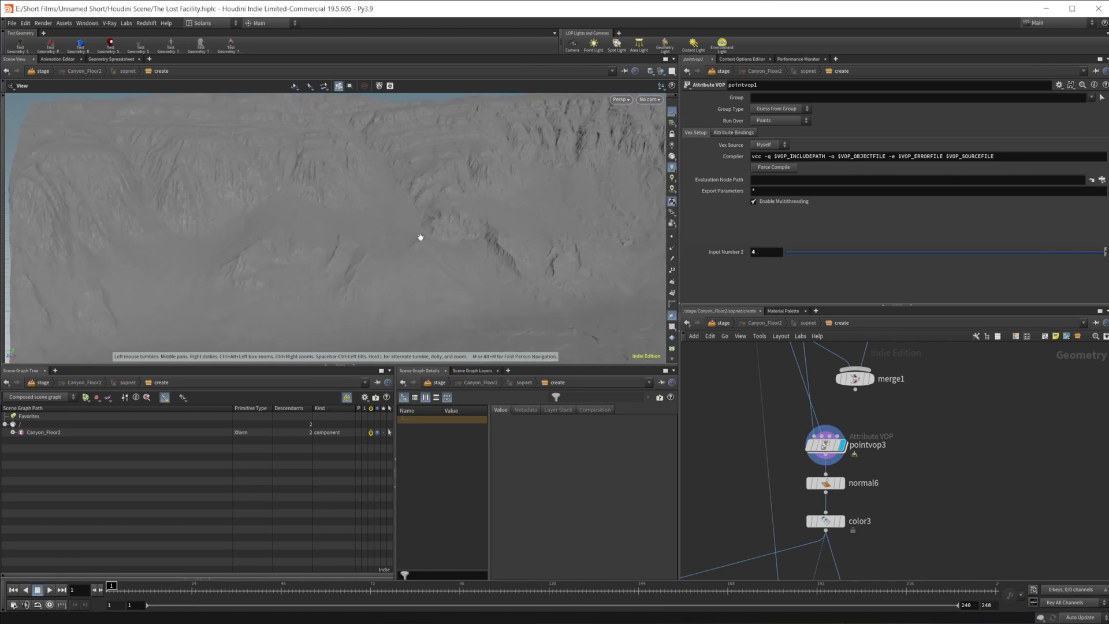
pyautogui.click(847, 463)
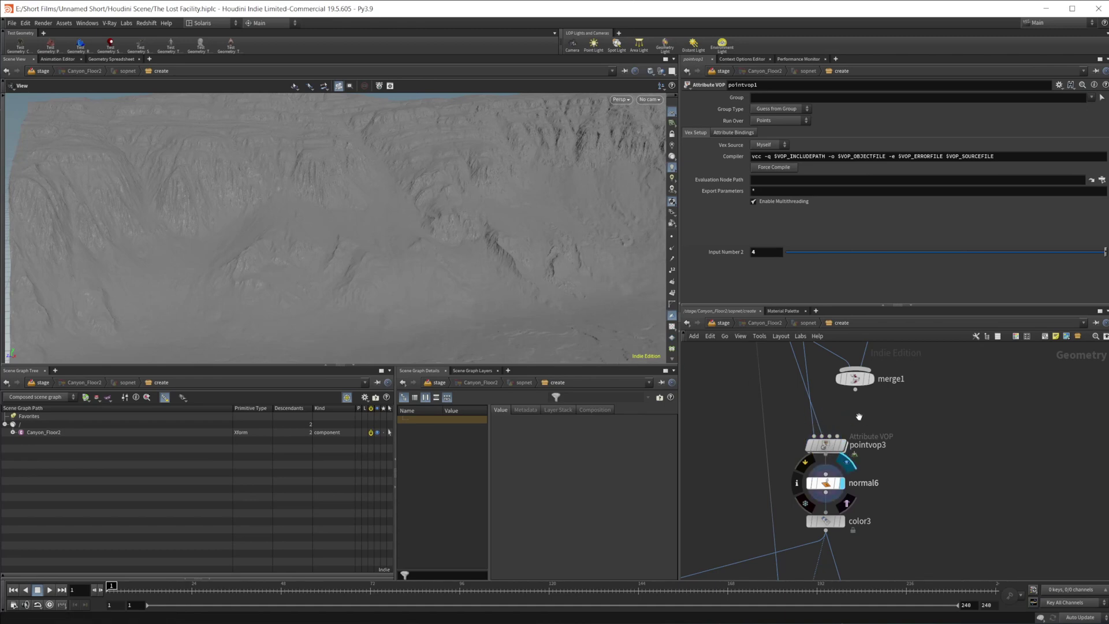
# - Open the pointvop3 network and examine how multiply1 and importpoint2 feed multiply2 ahead of the displacement
pyautogui.click(826, 445)
pyautogui.doubleClick(826, 444)
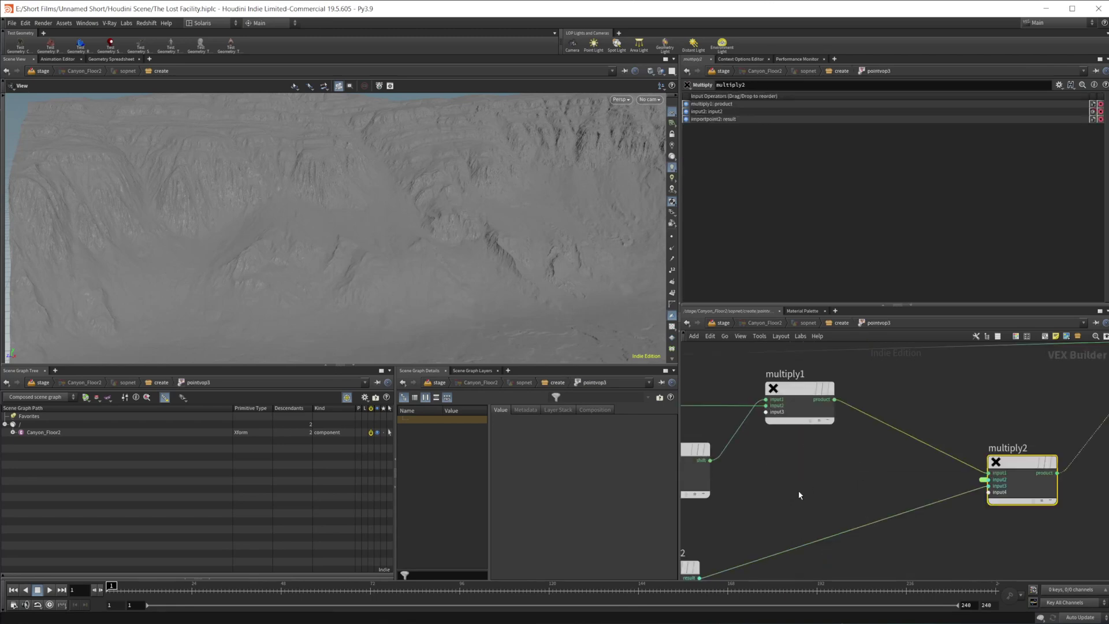
pyautogui.scroll(-4, 800, 495)
pyautogui.moveTo(799, 495); pyautogui.dragTo(923, 478, button='middle')
pyautogui.moveTo(794, 437); pyautogui.dragTo(820, 407, button='middle')
pyautogui.scroll(-2, 917, 434)
pyautogui.moveTo(957, 397); pyautogui.dragTo(801, 407, button='middle')
pyautogui.scroll(2, 945, 408)
pyautogui.moveTo(1006, 442); pyautogui.dragTo(1034, 404, button='middle')
pyautogui.scroll(2, 971, 394)
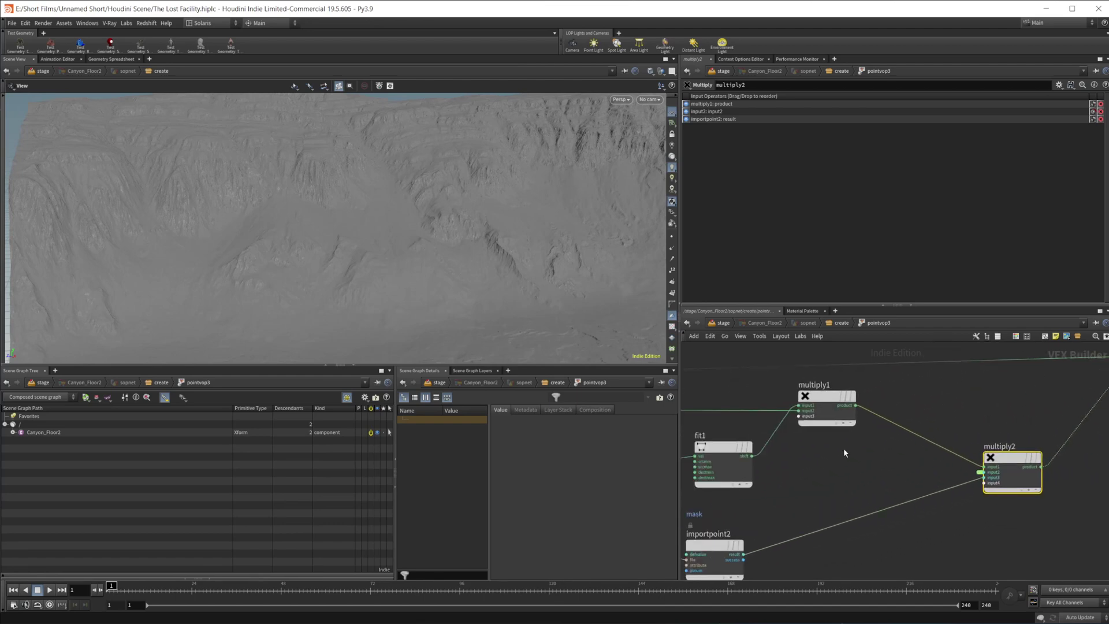
# - Trace the network back to the global inputs and show the parameters of importpoint1
pyautogui.scroll(-3, 843, 449)
pyautogui.moveTo(830, 463); pyautogui.dragTo(1018, 445, button='middle')
pyautogui.scroll(3, 816, 438)
pyautogui.moveTo(816, 438); pyautogui.dragTo(734, 435, button='middle')
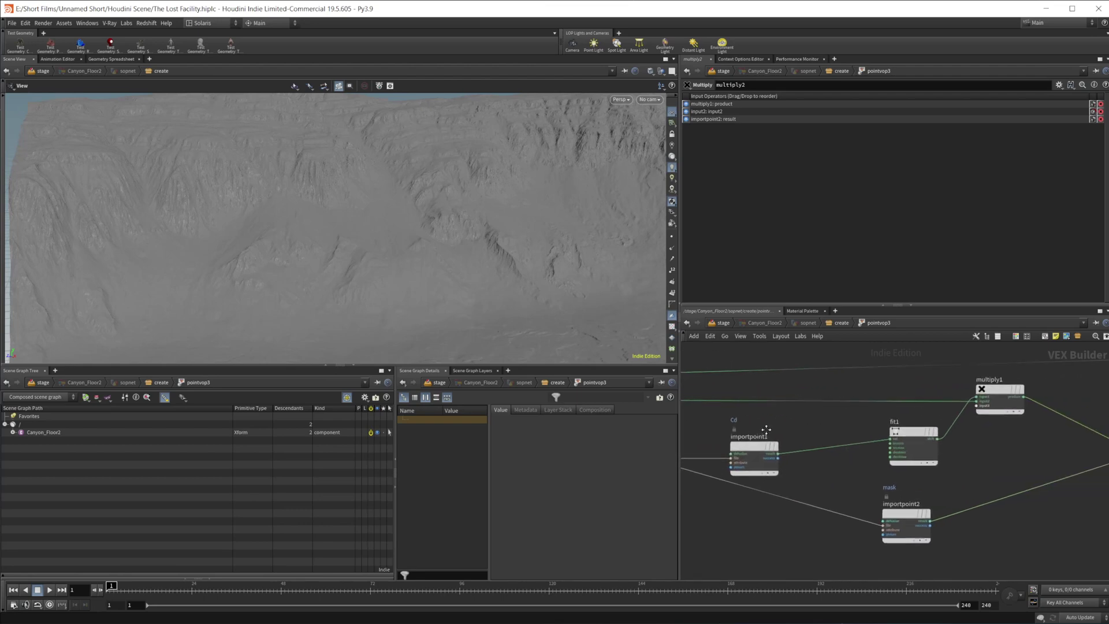
pyautogui.moveTo(807, 426); pyautogui.dragTo(876, 412, button='middle')
pyautogui.scroll(2, 876, 411)
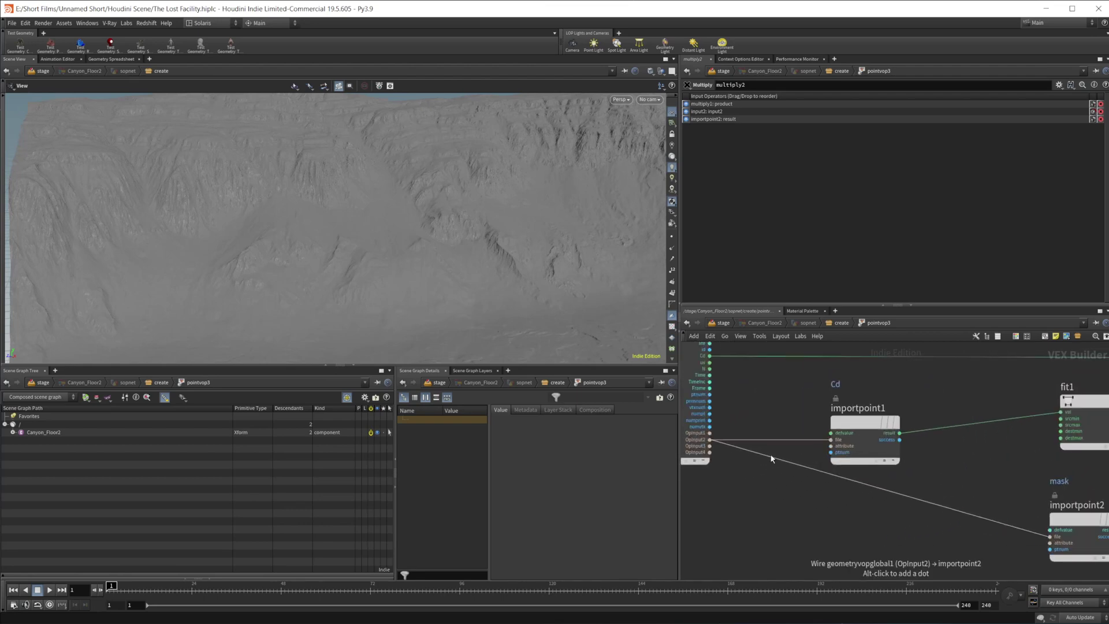
pyautogui.click(872, 432)
# - Return to the create network and trace where the inputs of pointvop3 come from in the upstream branches
pyautogui.click(839, 323)
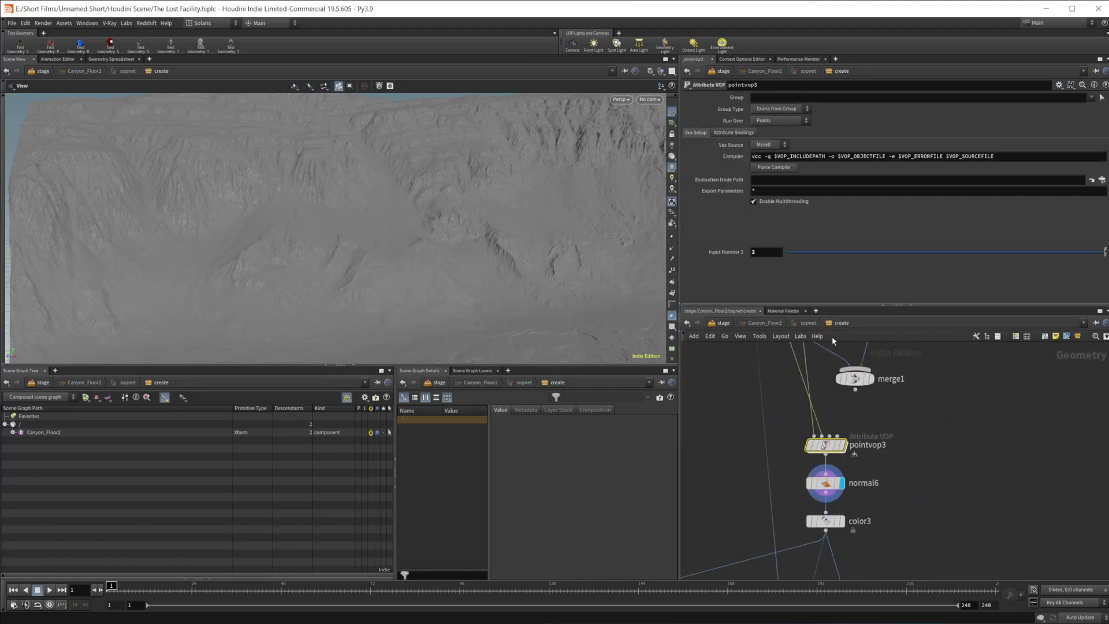
pyautogui.moveTo(875, 416); pyautogui.dragTo(879, 493, button='middle')
pyautogui.scroll(-3, 844, 460)
pyautogui.moveTo(839, 382); pyautogui.dragTo(841, 480, button='middle')
pyautogui.scroll(2, 826, 409)
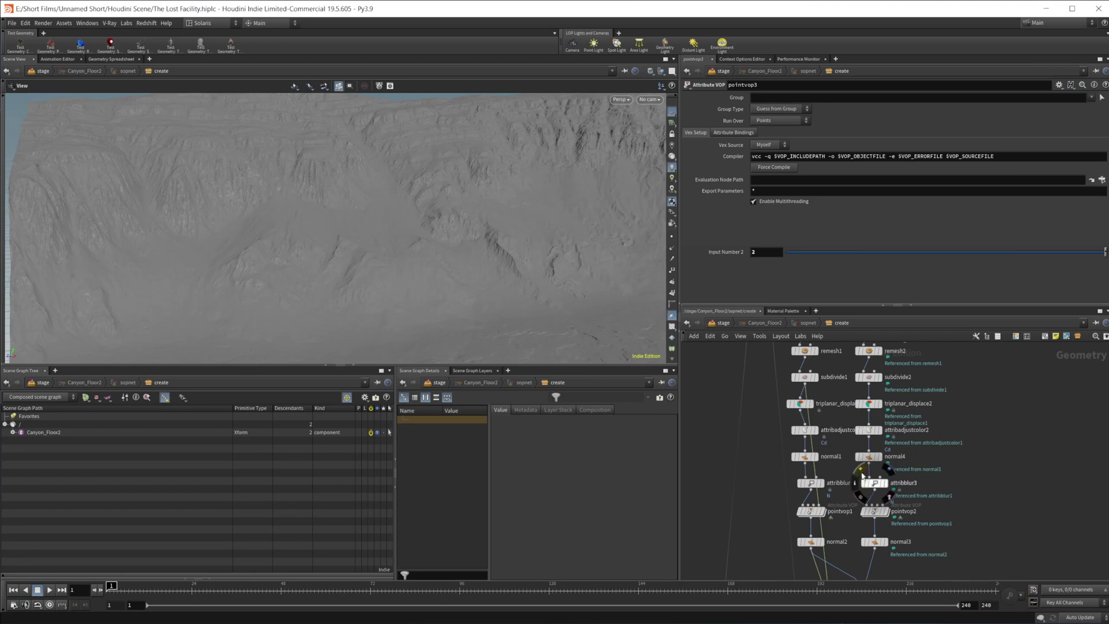
pyautogui.moveTo(854, 539); pyautogui.dragTo(836, 401, button='middle')
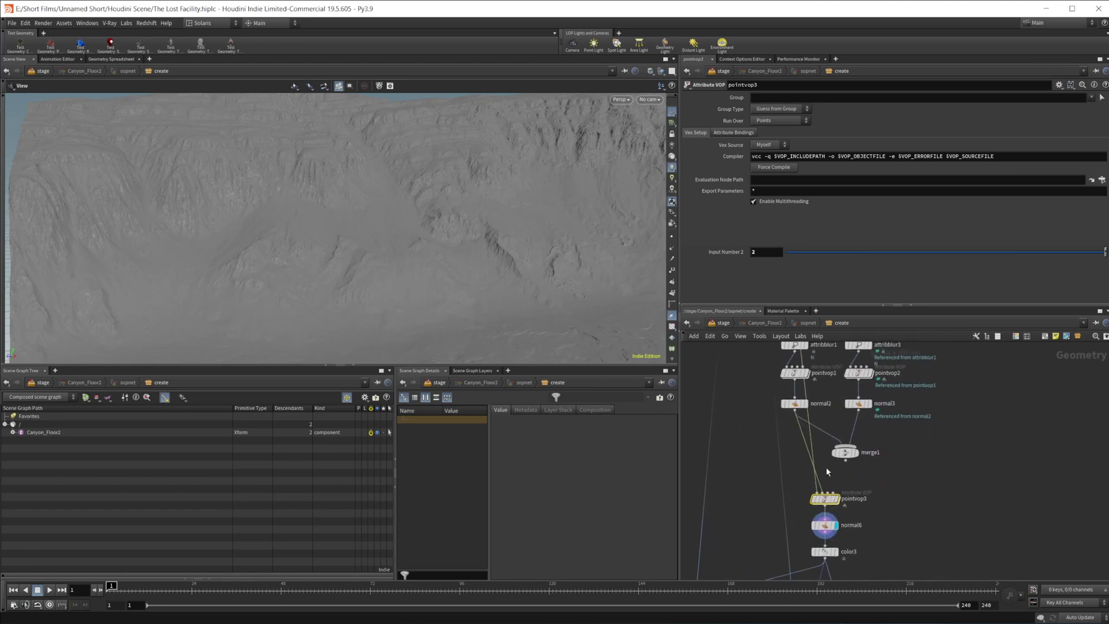
# - Reopen the pointvop3 network and show the Fit Range parameters of fit1
pyautogui.doubleClick(826, 500)
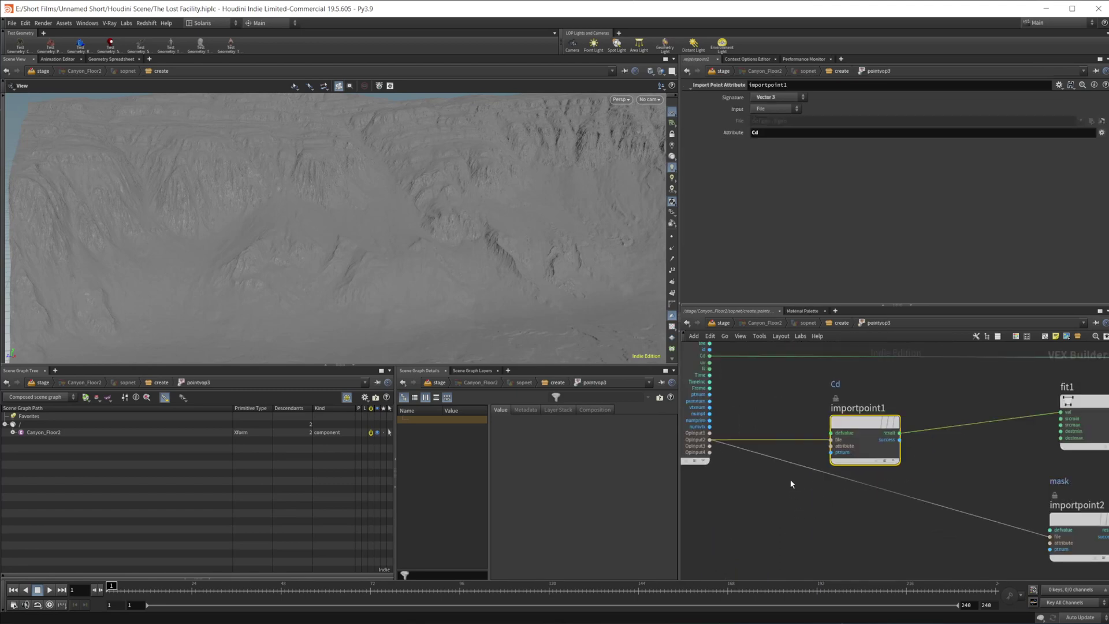
pyautogui.moveTo(947, 476); pyautogui.dragTo(786, 483, button='middle')
pyautogui.click(922, 418)
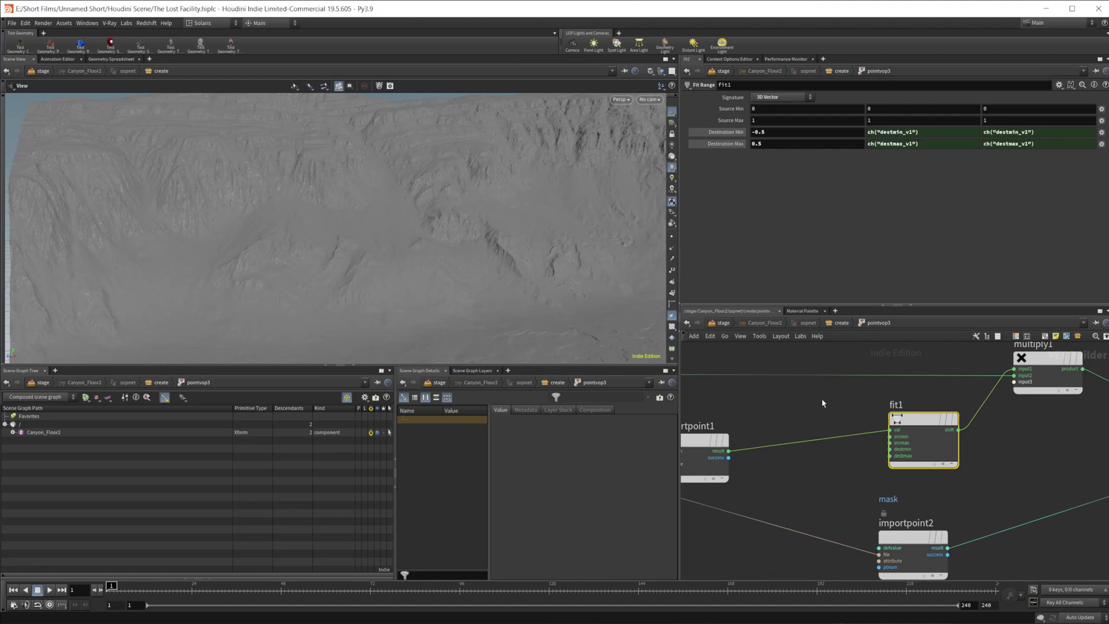
# - Show the inputs of multiply1 and examine how it combines fit1 with the Cd color from geometryvopglobal1
pyautogui.moveTo(822, 397); pyautogui.dragTo(742, 407, button='middle')
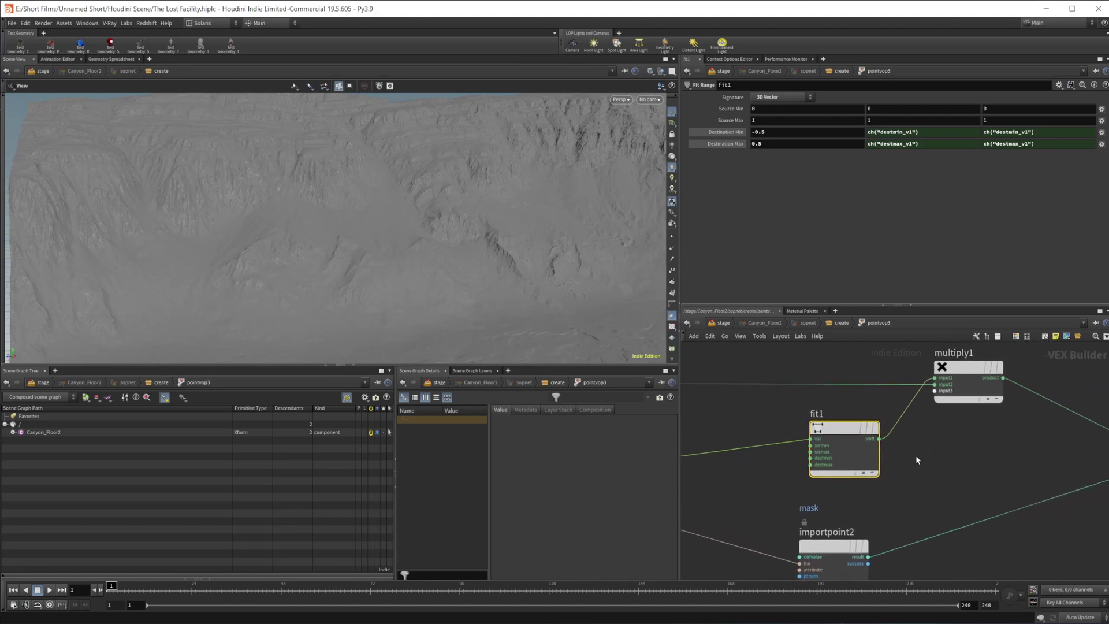
pyautogui.moveTo(947, 450); pyautogui.dragTo(950, 480, button='middle')
pyautogui.click(841, 454)
pyautogui.scroll(-3, 790, 467)
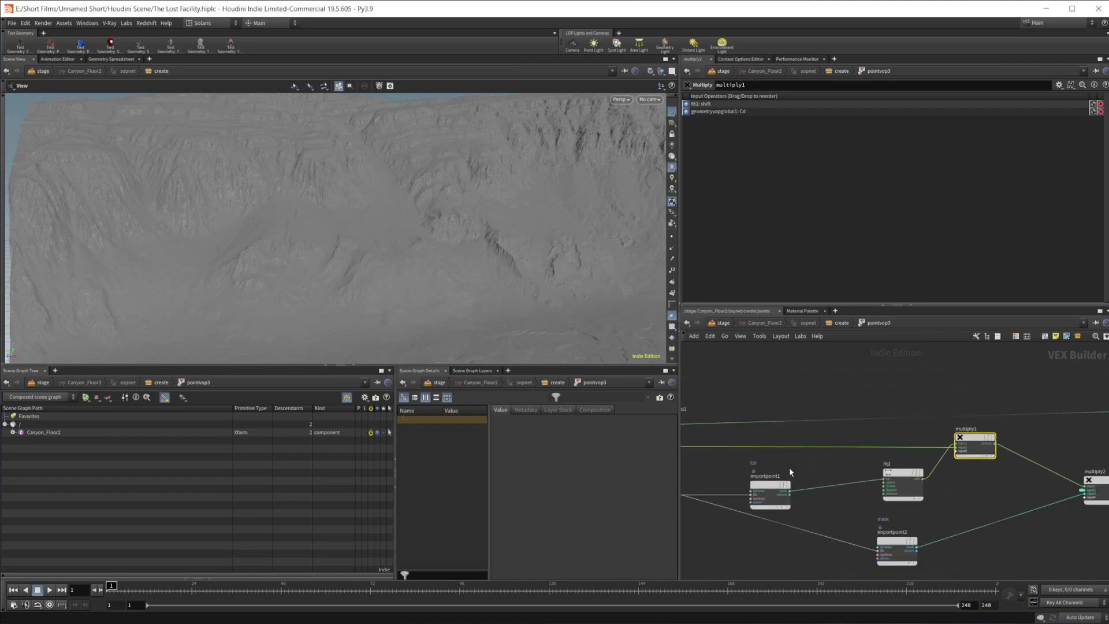
pyautogui.moveTo(789, 466); pyautogui.dragTo(743, 442, button='middle')
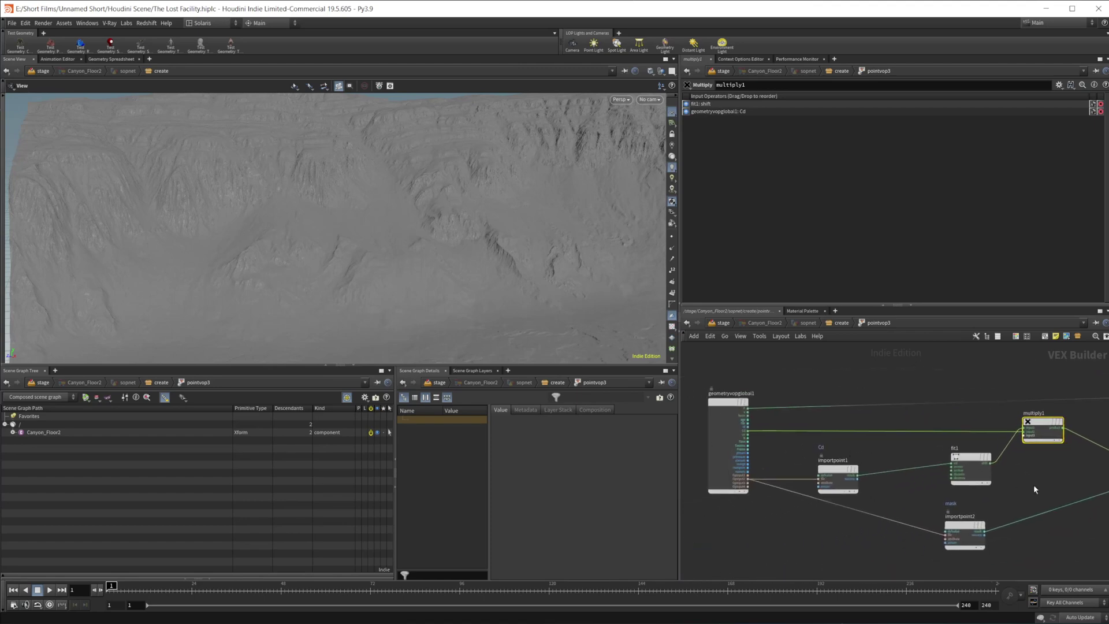
pyautogui.moveTo(1034, 490); pyautogui.dragTo(1031, 441, button='middle')
pyautogui.scroll(2, 802, 454)
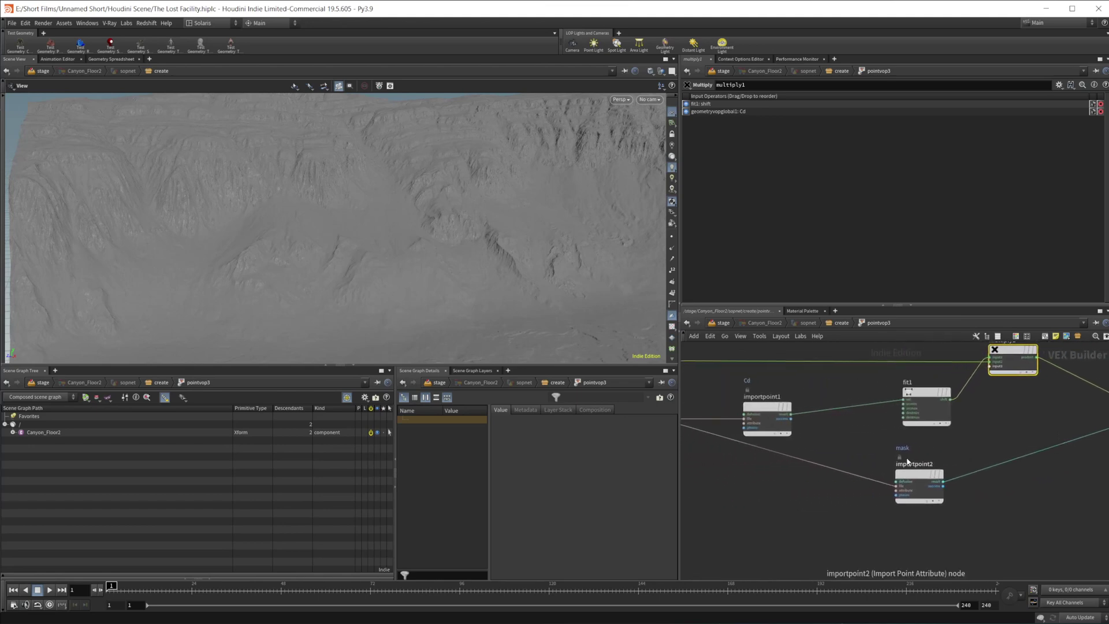
# - Review the inputs of multiply2 and the mask attribute imported by importpoint2
pyautogui.moveTo(907, 463); pyautogui.dragTo(674, 469, button='middle')
pyautogui.click(931, 420)
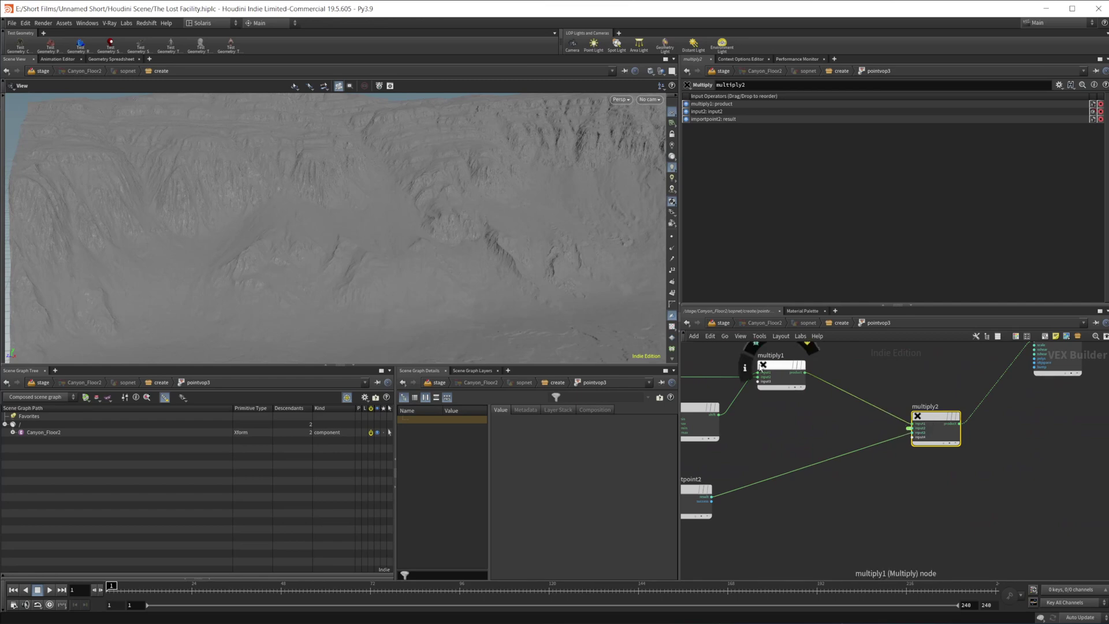
pyautogui.moveTo(769, 460); pyautogui.dragTo(830, 447, button='middle')
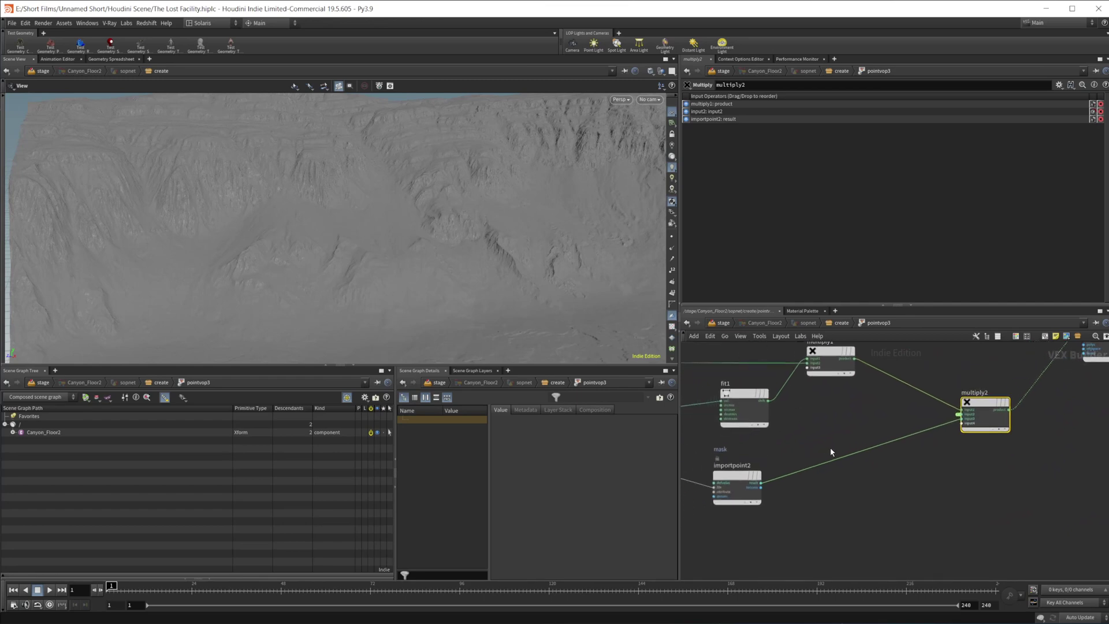
pyautogui.click(739, 485)
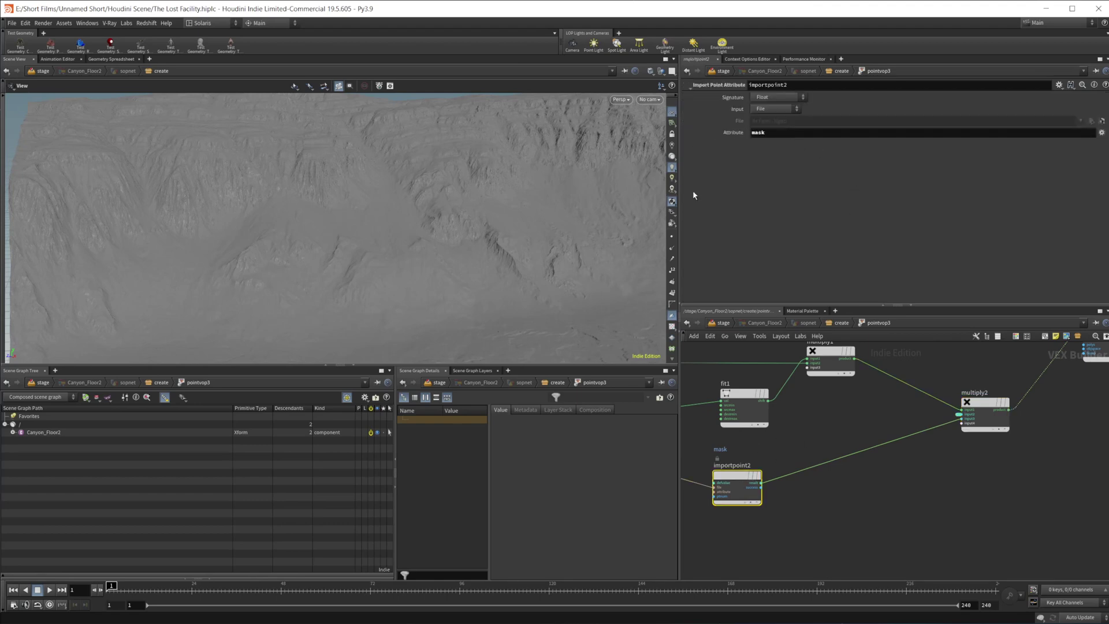
pyautogui.scroll(3, 855, 462)
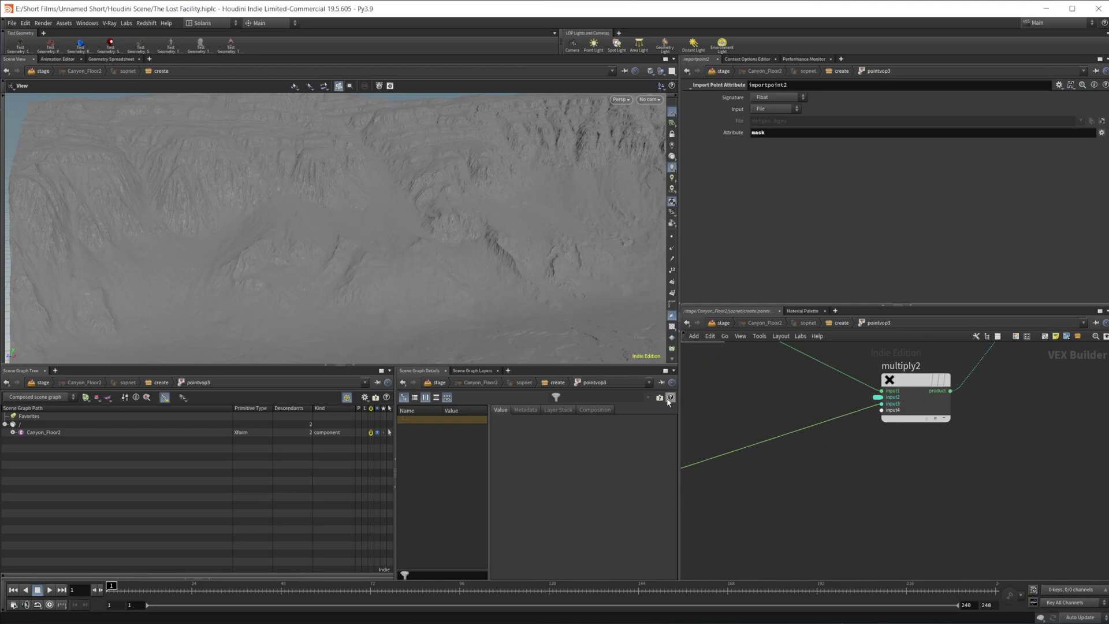
# - Cut the wire between importpoint2 and multiply2 while viewing the canyon floor without the mask
pyautogui.moveTo(500, 287); pyautogui.dragTo(482, 239)
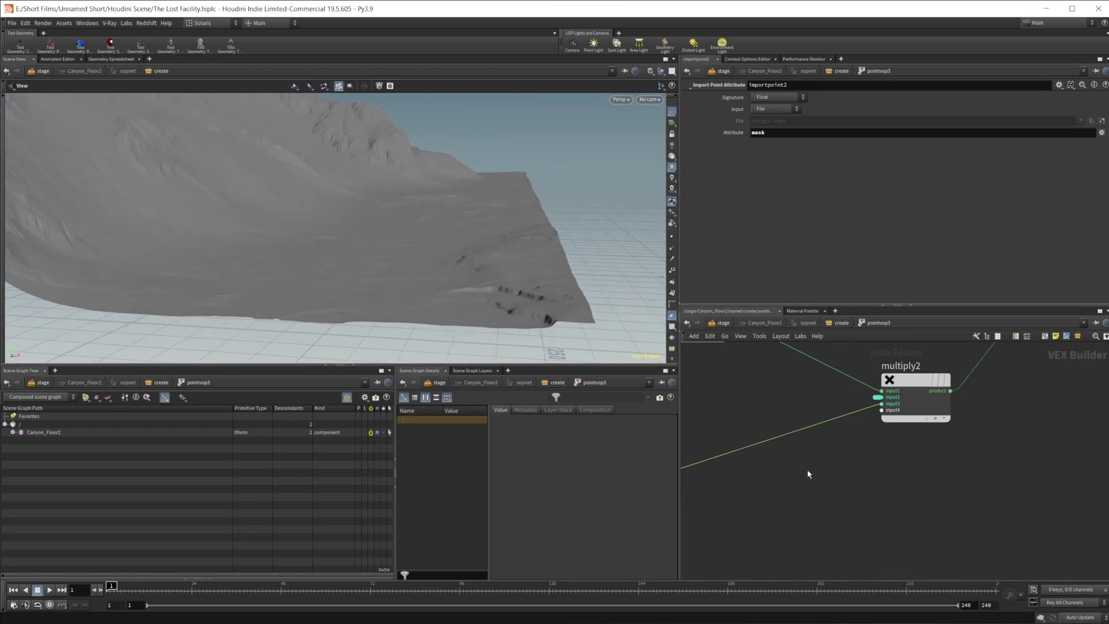
pyautogui.moveTo(798, 450); pyautogui.dragTo(822, 443, button='middle')
pyautogui.press('y')
pyautogui.moveTo(768, 402); pyautogui.dragTo(816, 462)
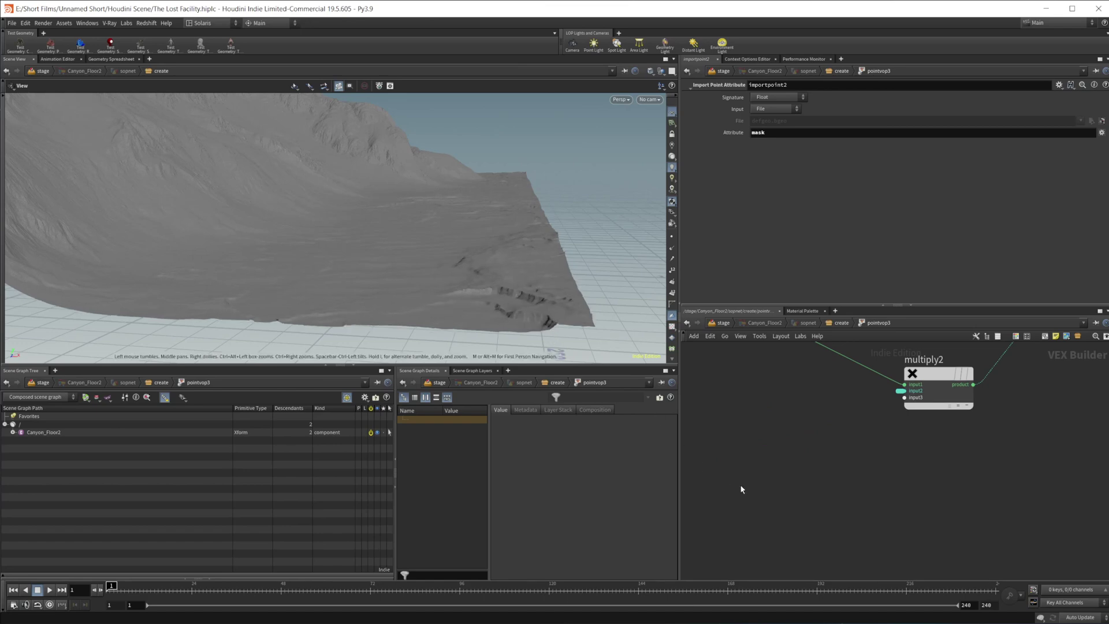
# - Reconnect the result output of importpoint2 to input3 of multiply2
pyautogui.moveTo(742, 489); pyautogui.dragTo(865, 461, button='middle')
pyautogui.click(740, 467)
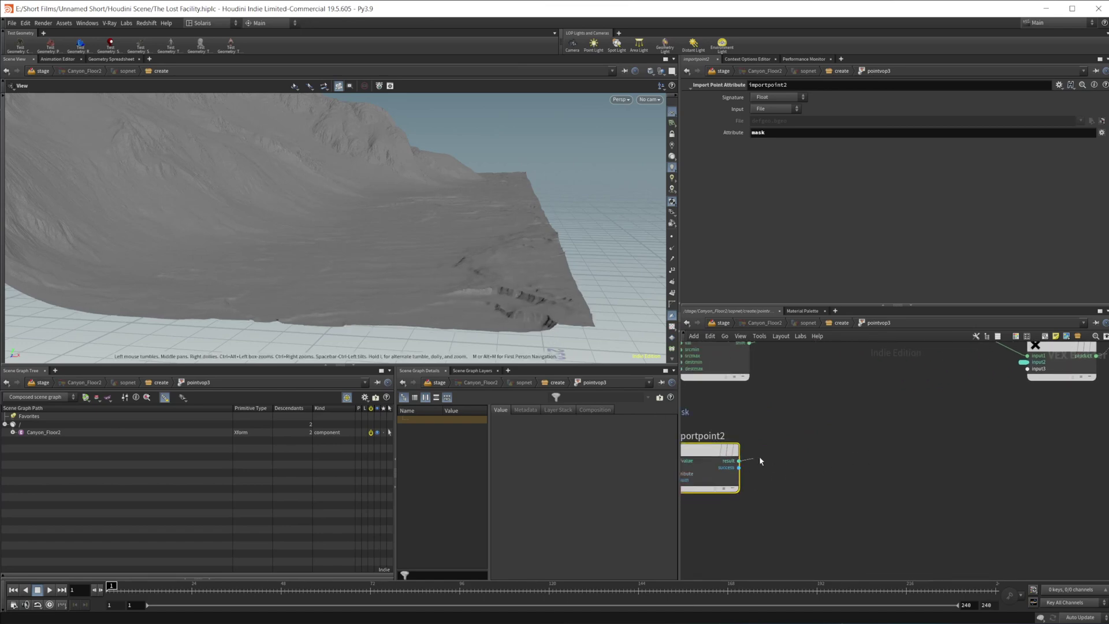
pyautogui.moveTo(944, 435); pyautogui.dragTo(842, 481, button='middle')
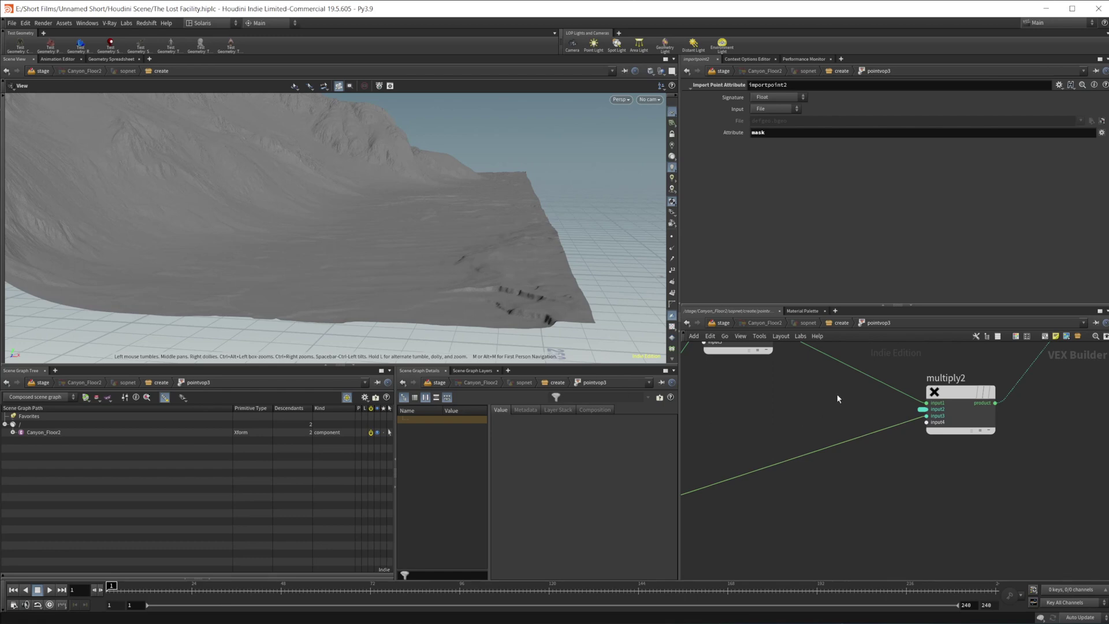
# - Check how multiply2 feeds displacenml1 and return to the create network to inspect the masked displacement
pyautogui.moveTo(837, 398); pyautogui.dragTo(764, 446, button='middle')
pyautogui.scroll(-3, 900, 377)
pyautogui.moveTo(899, 377); pyautogui.dragTo(847, 420, button='middle')
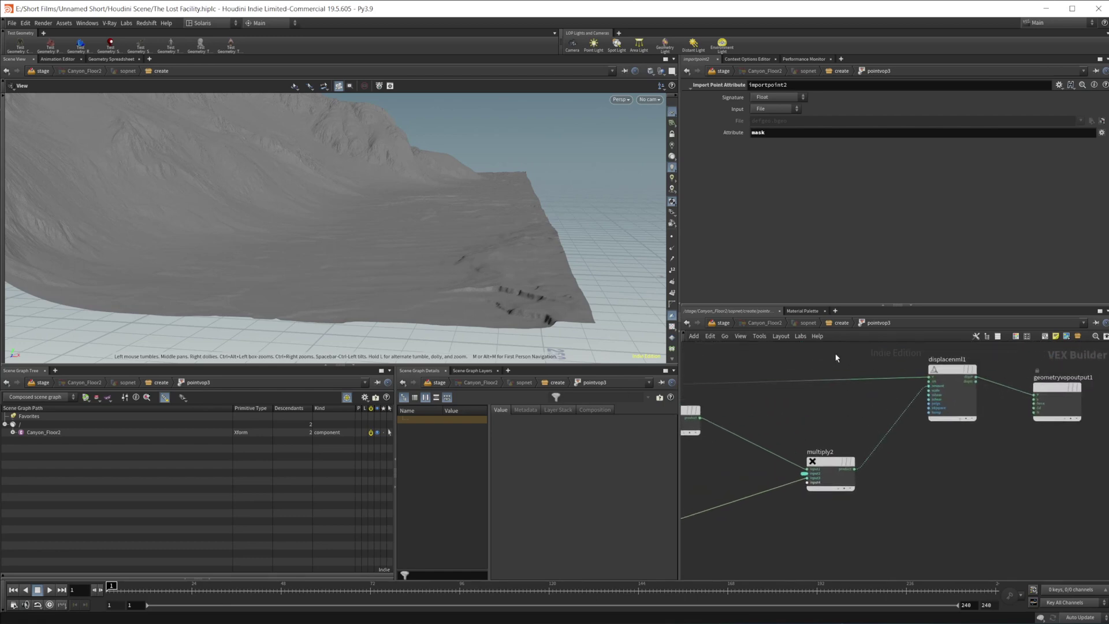
pyautogui.click(833, 324)
pyautogui.moveTo(911, 513); pyautogui.dragTo(926, 433, button='middle')
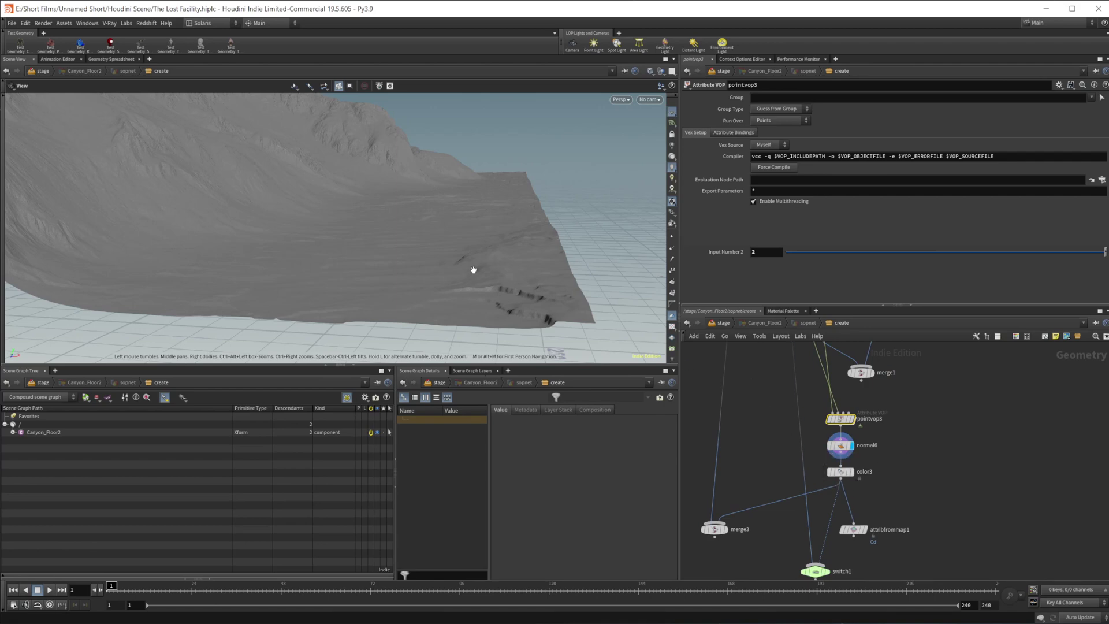
pyautogui.moveTo(470, 268); pyautogui.dragTo(441, 297)
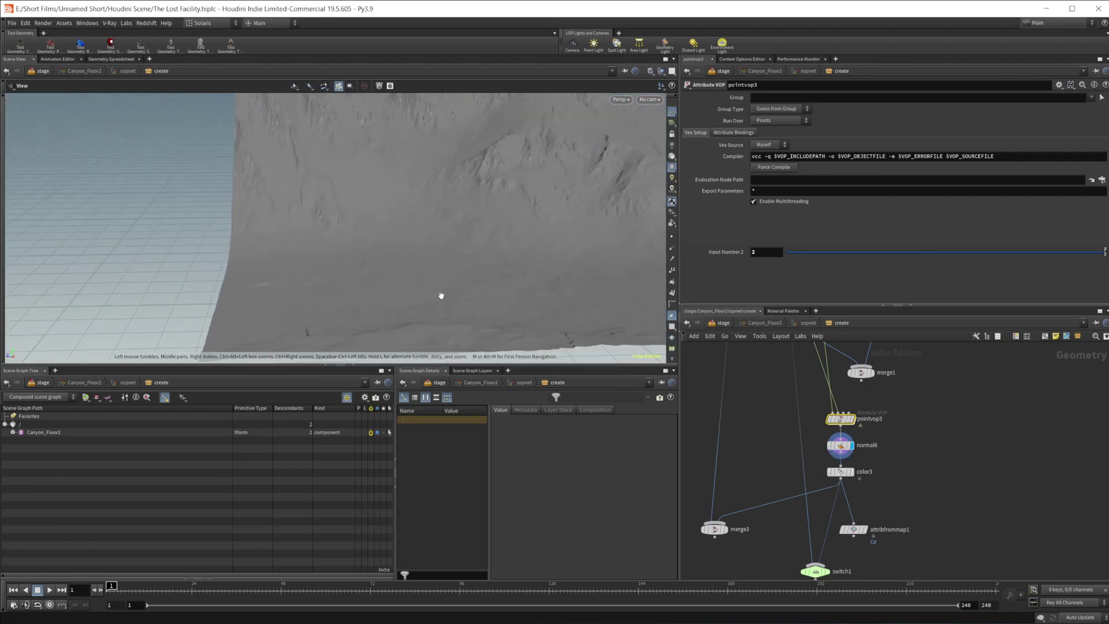
# - Display attribfrommap1 and examine the map colors on the canyon terrain
pyautogui.moveTo(951, 506); pyautogui.dragTo(962, 451, button='middle')
pyautogui.moveTo(527, 272); pyautogui.dragTo(539, 286)
pyautogui.moveTo(881, 442)
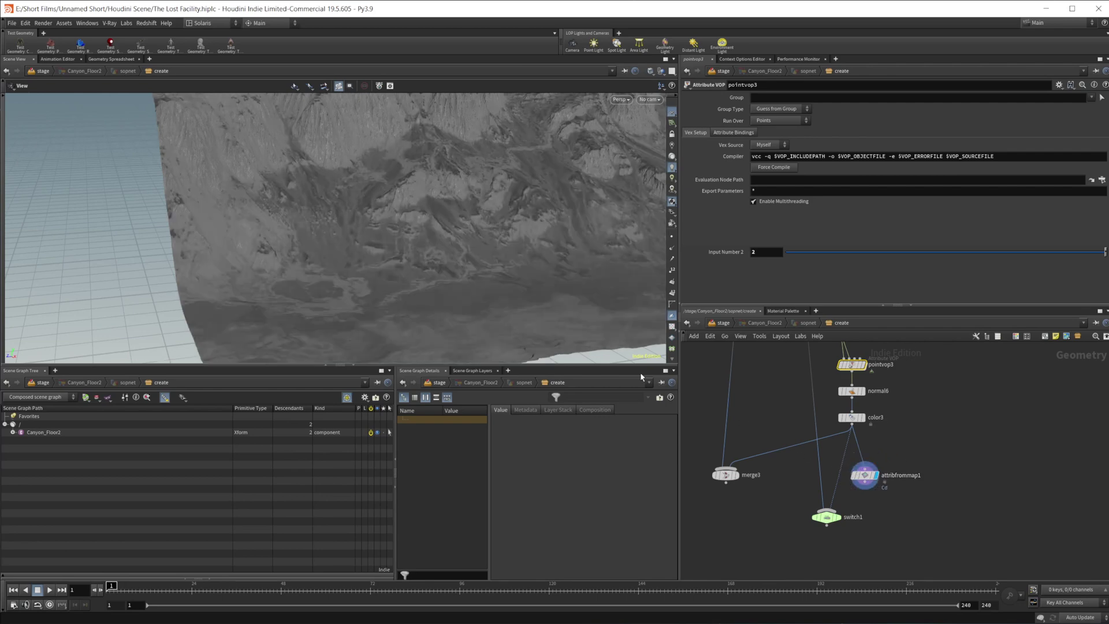
# - Examine the map colors on the canyon wall up close and return to the stage network
pyautogui.moveTo(336, 236); pyautogui.dragTo(391, 168)
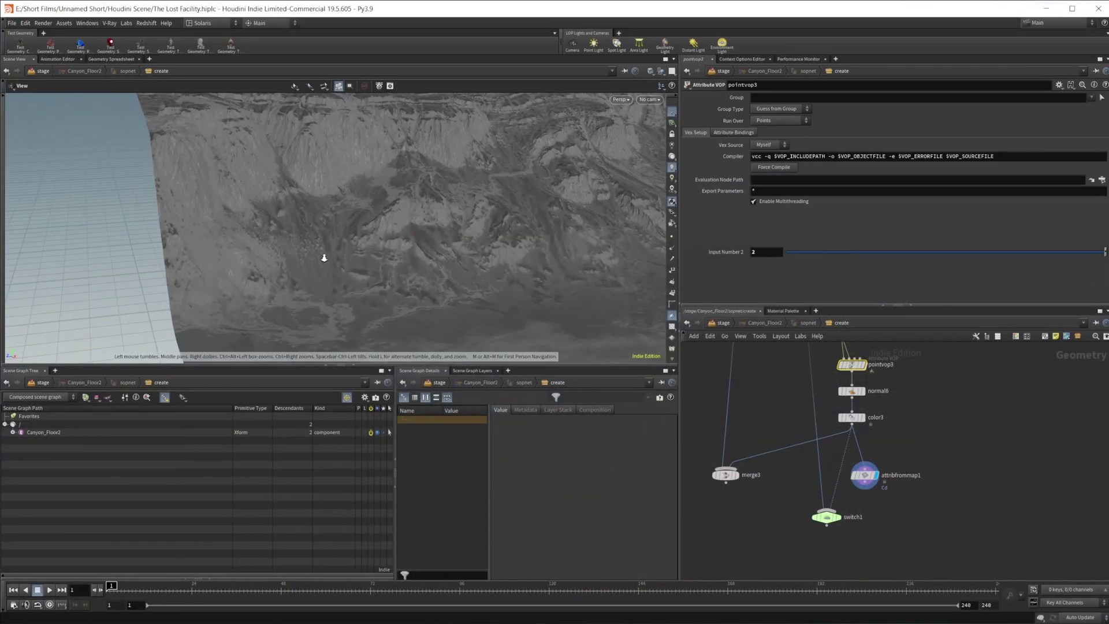
pyautogui.moveTo(324, 259); pyautogui.dragTo(319, 166)
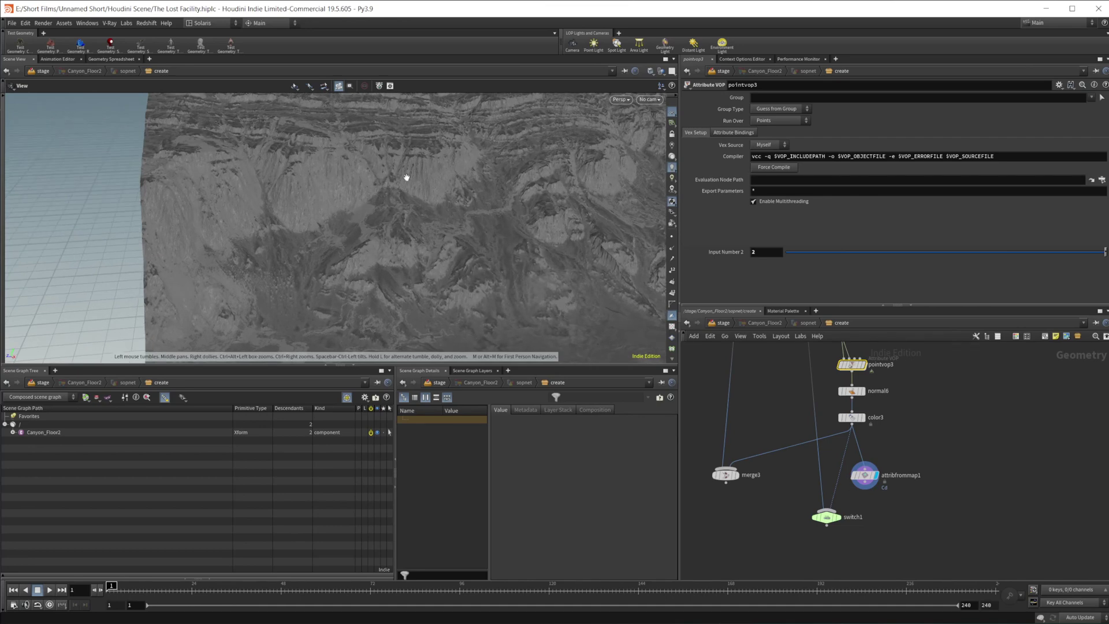
pyautogui.click(723, 323)
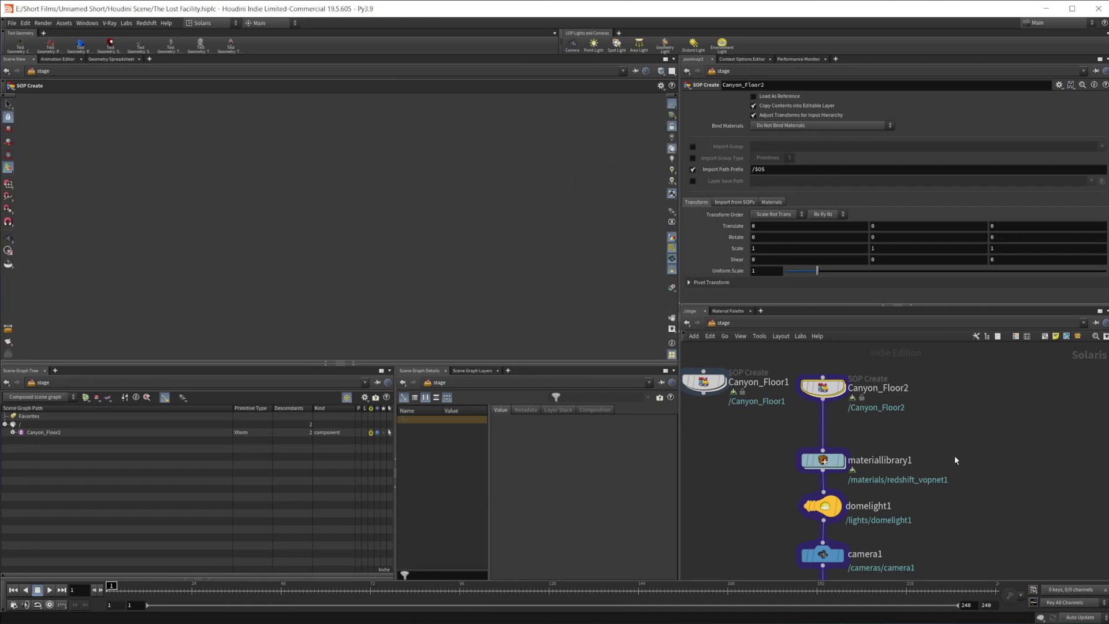
pyautogui.moveTo(946, 507); pyautogui.dragTo(896, 463, button='middle')
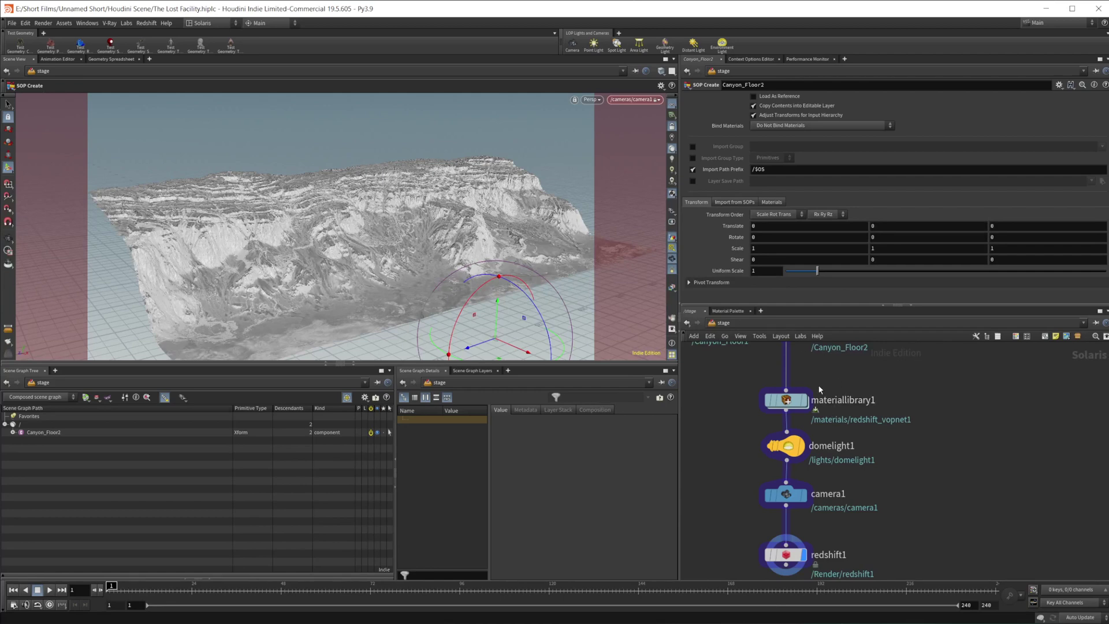
# - Open the redshift_vopnet1 material network inside materiallibrary1
pyautogui.click(790, 404)
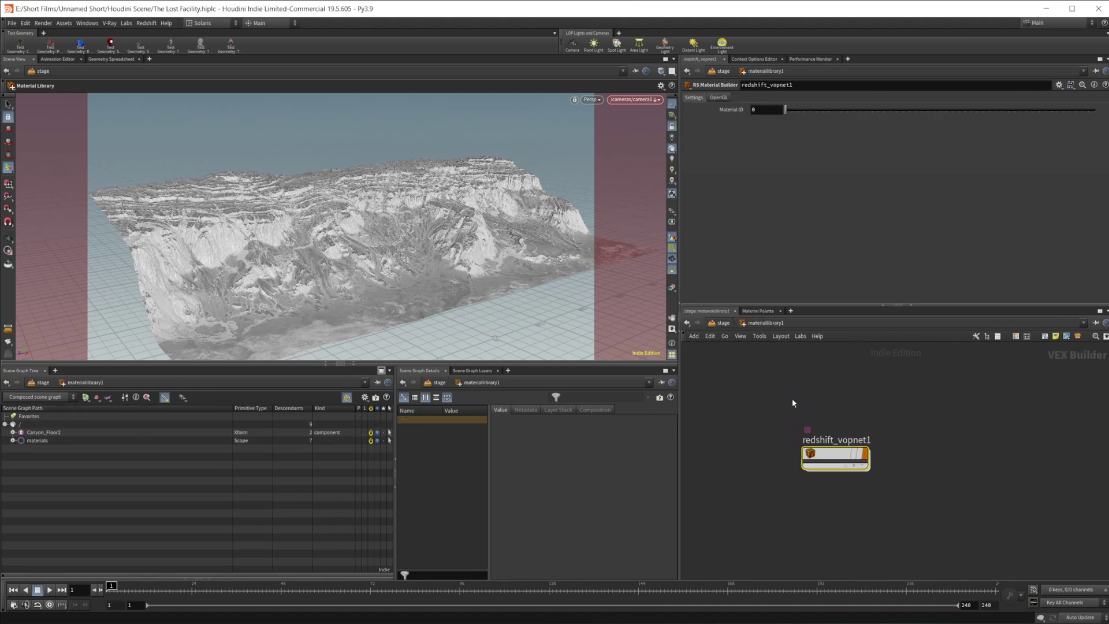
pyautogui.doubleClick(786, 399)
pyautogui.doubleClick(836, 461)
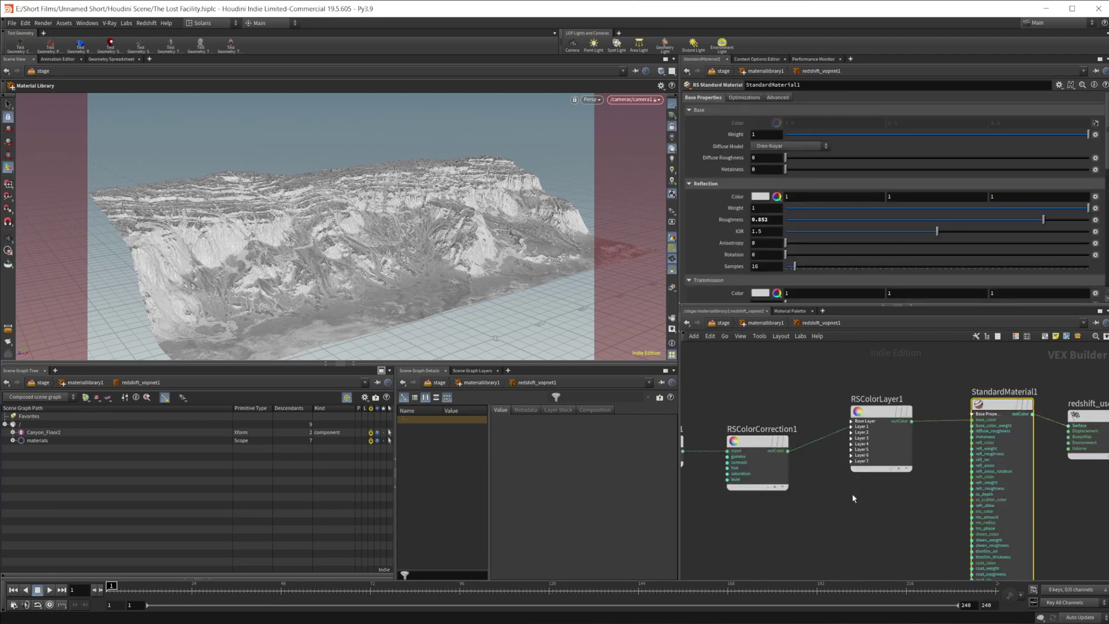
# - Review the settings of TextureSampler1, RSColorCorrection1 and RSColorLayer1 that feed the standard material
pyautogui.click(792, 440)
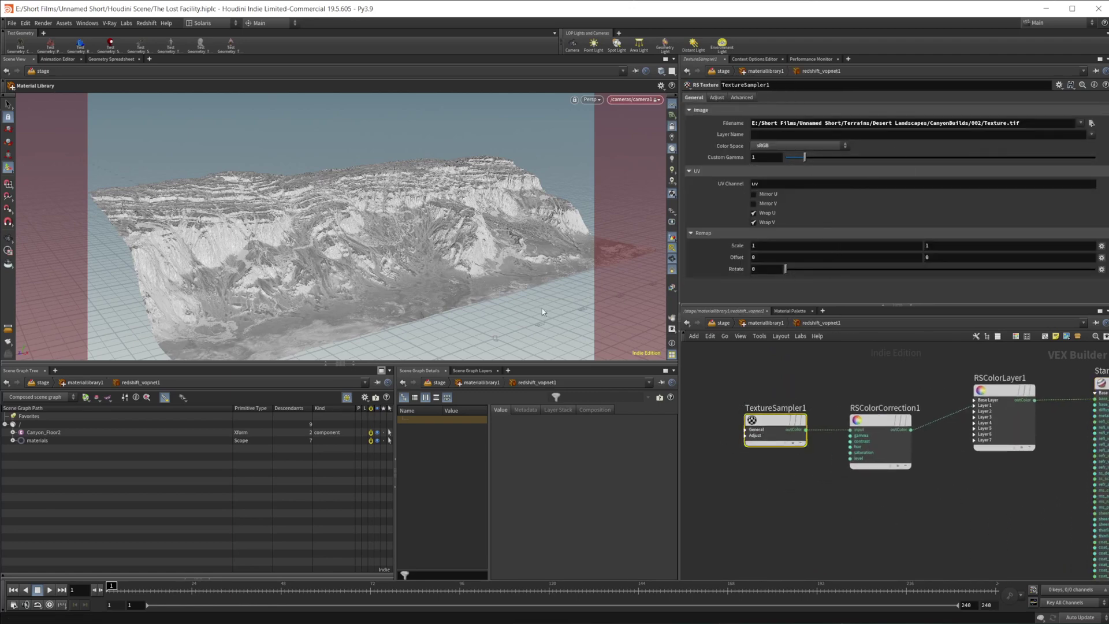
pyautogui.click(898, 440)
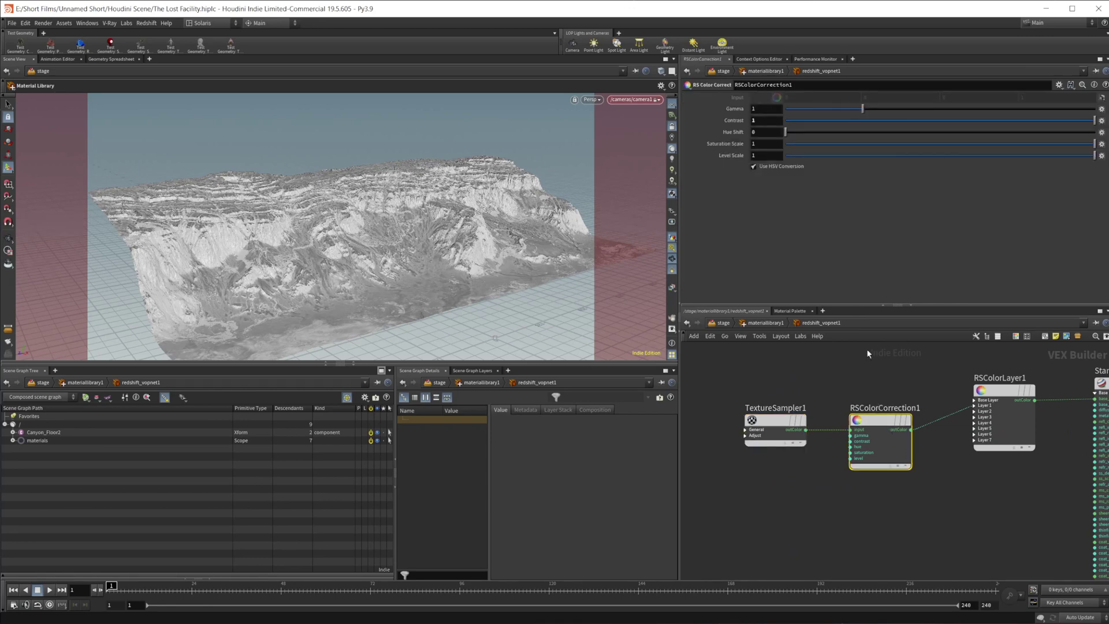
pyautogui.moveTo(901, 491); pyautogui.dragTo(750, 486, button='middle')
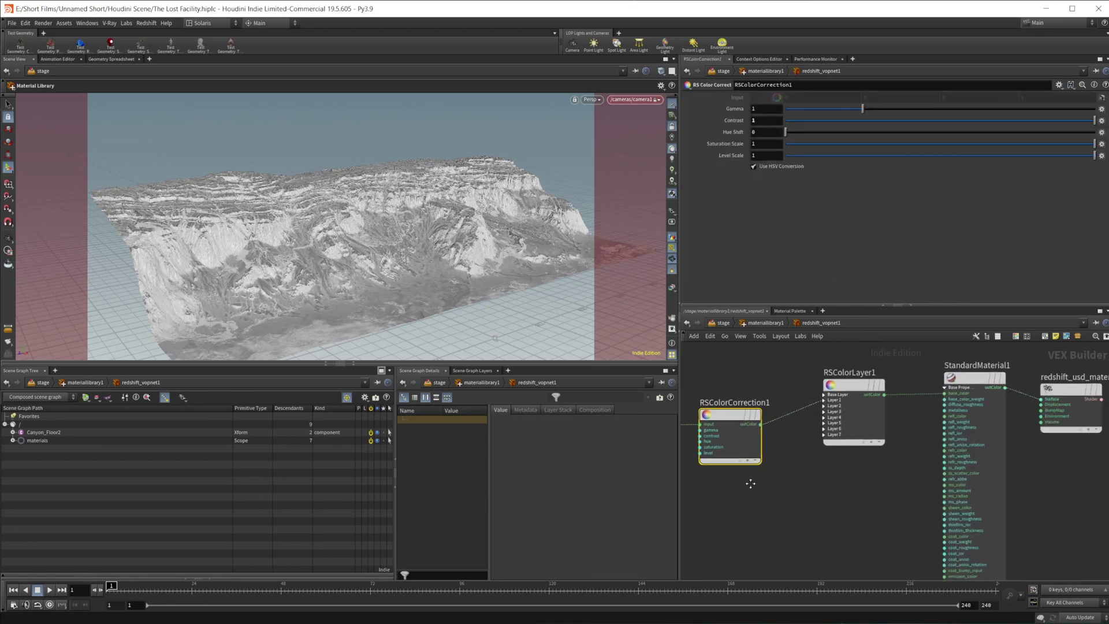
pyautogui.click(845, 388)
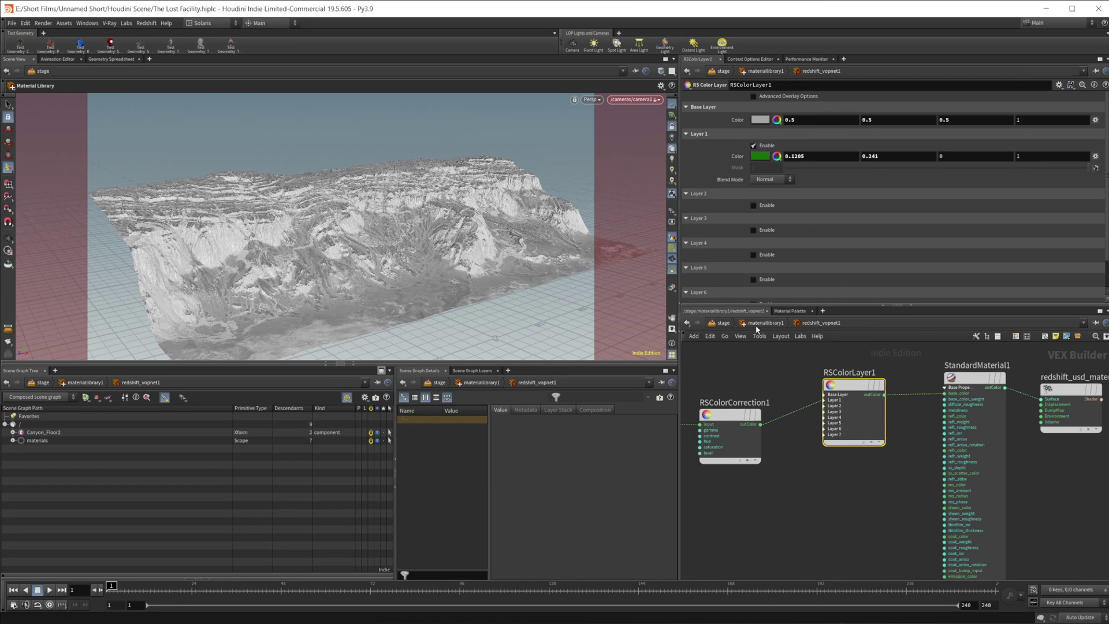
# - Return to the stage network and inspect domelight1's base properties and Redshift dome settings
pyautogui.click(726, 324)
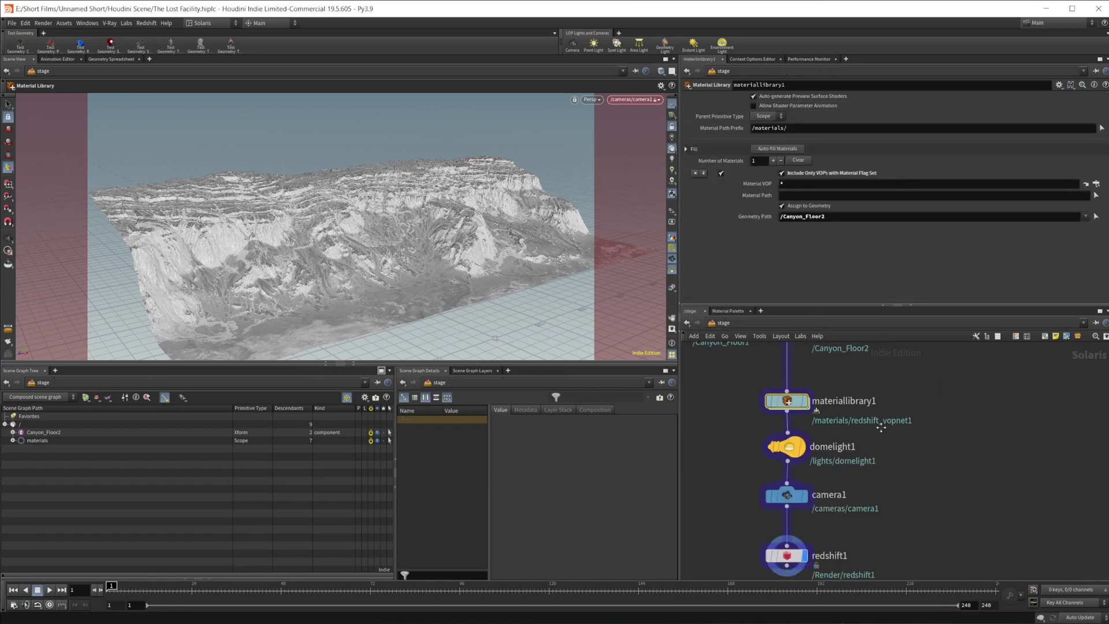
pyautogui.click(789, 449)
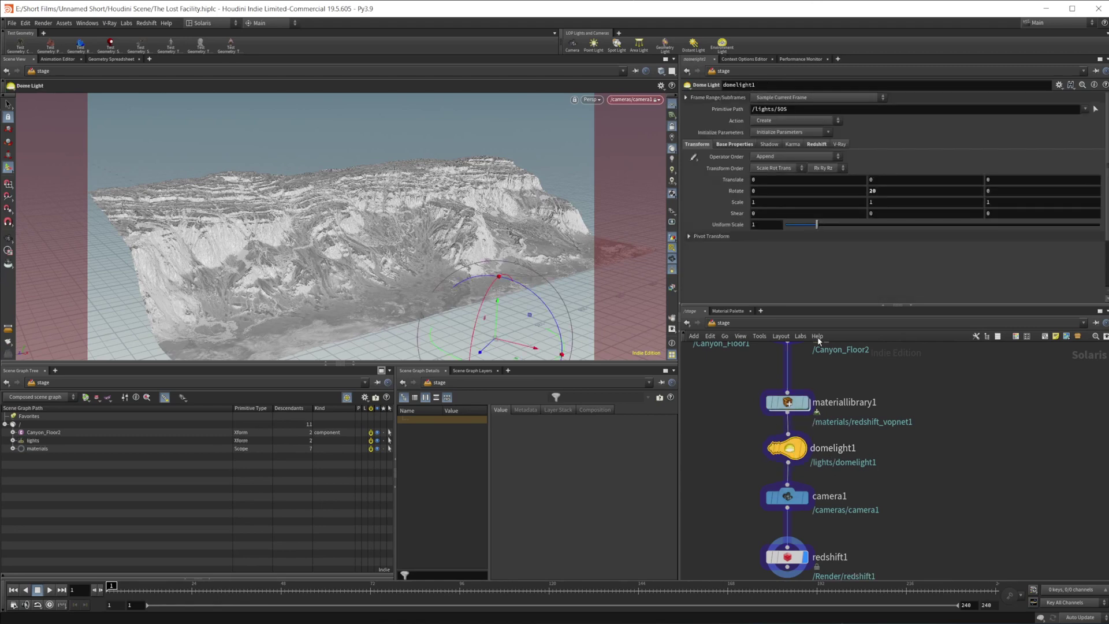
pyautogui.click(735, 144)
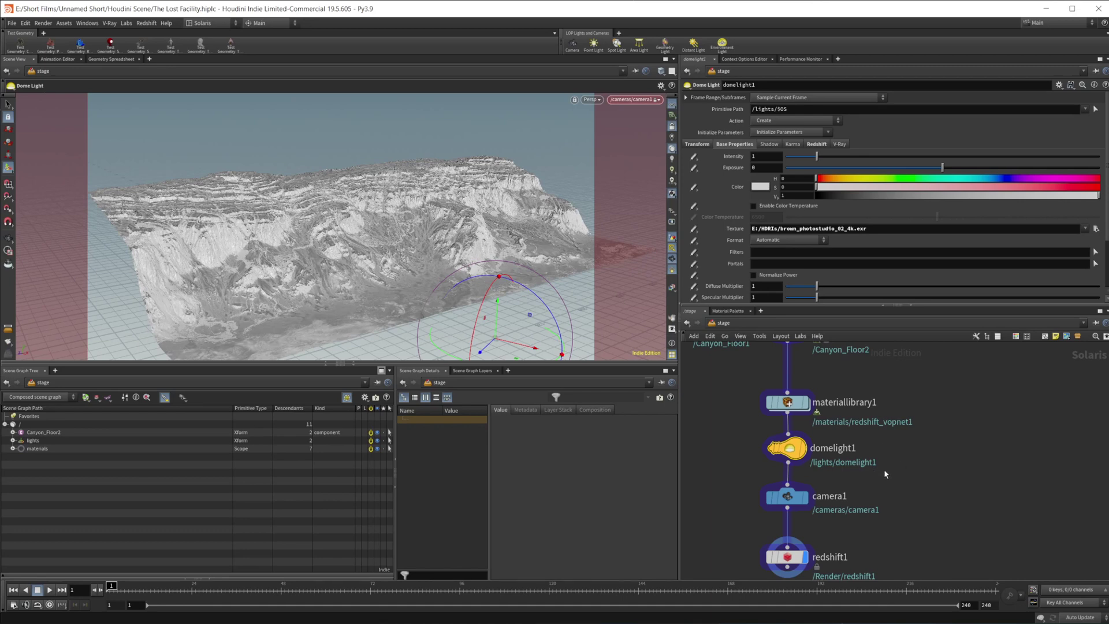
pyautogui.click(817, 144)
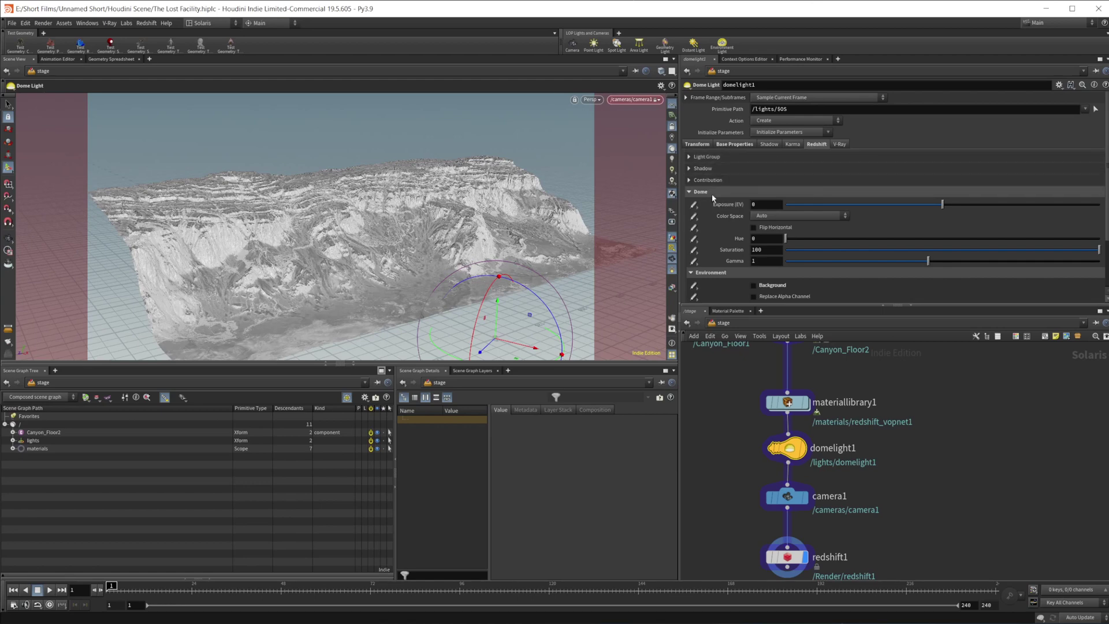
pyautogui.scroll(-2, 791, 260)
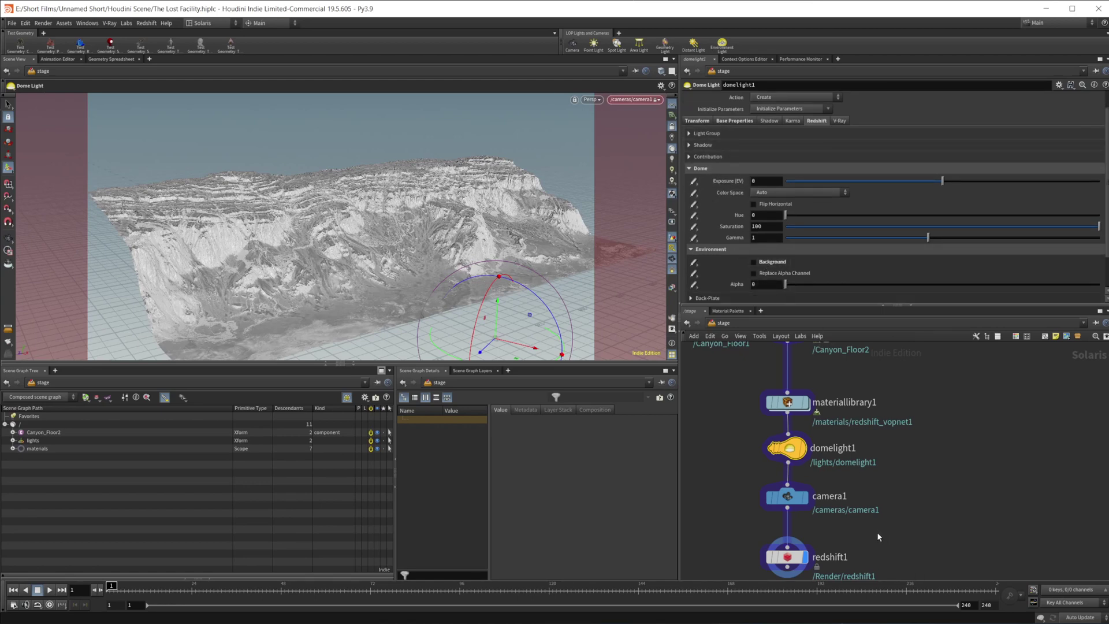
# - Inspect the settings of camera1 and redshift1 in the stage network
pyautogui.moveTo(878, 533); pyautogui.dragTo(895, 520, button='middle')
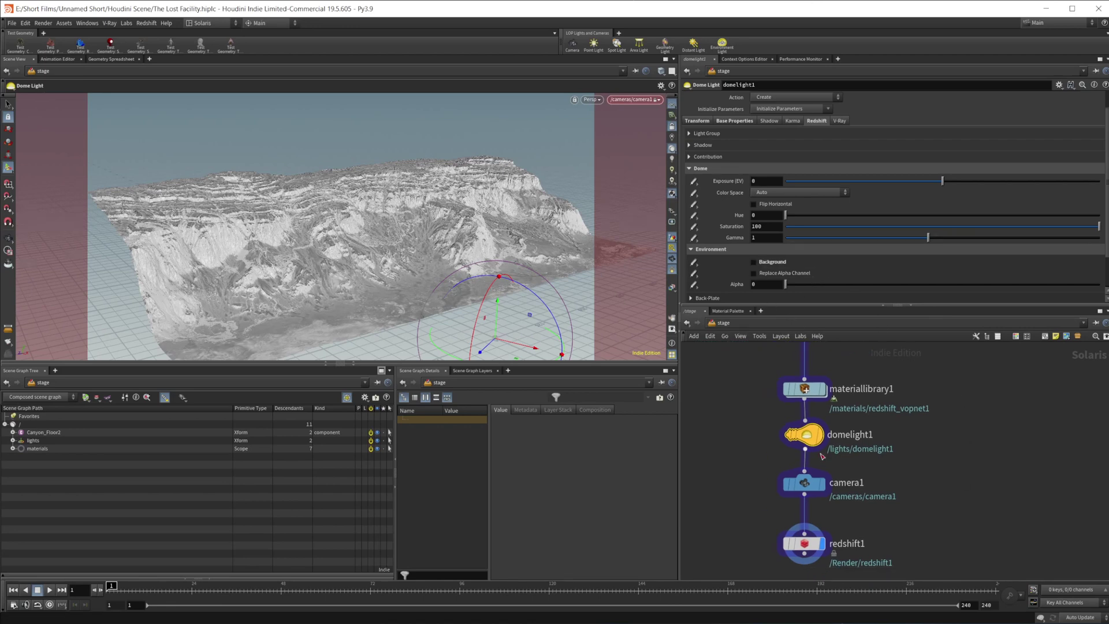
pyautogui.click(804, 483)
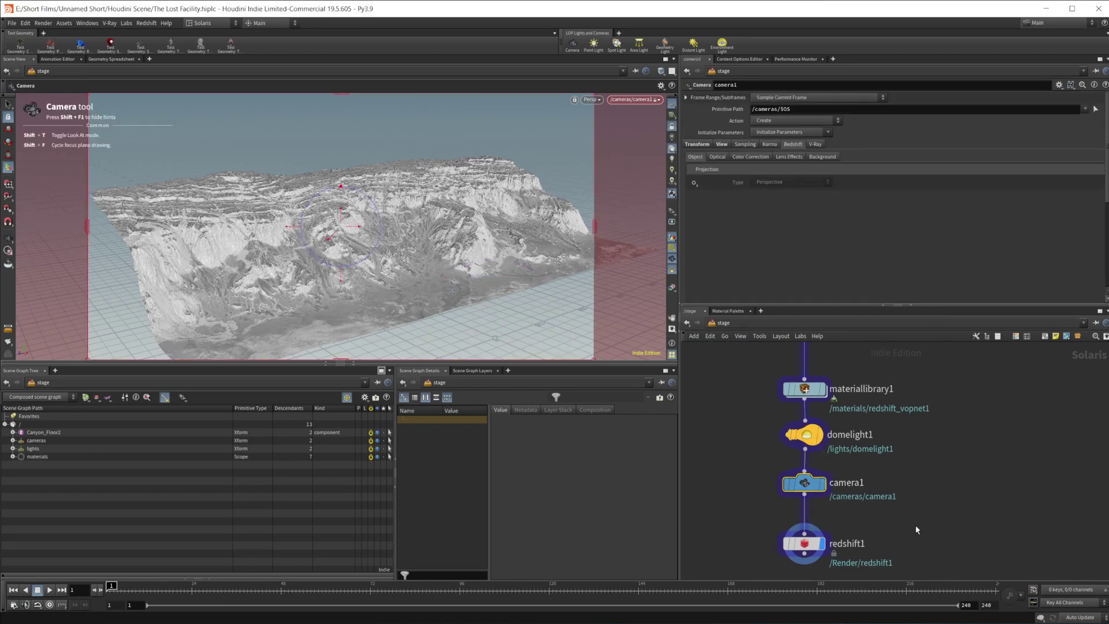
pyautogui.moveTo(917, 530); pyautogui.dragTo(913, 424, button='middle')
pyautogui.click(802, 439)
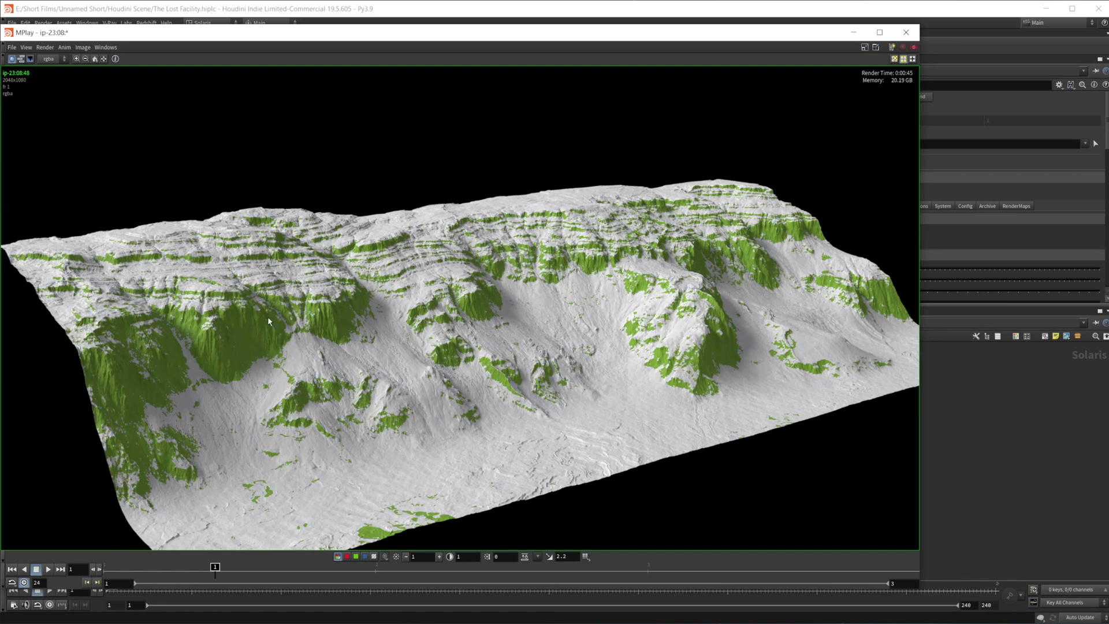
# - Compare the cliff detail between render frames 1 and 2 up close in MPlay
pyautogui.scroll(3, 233, 363)
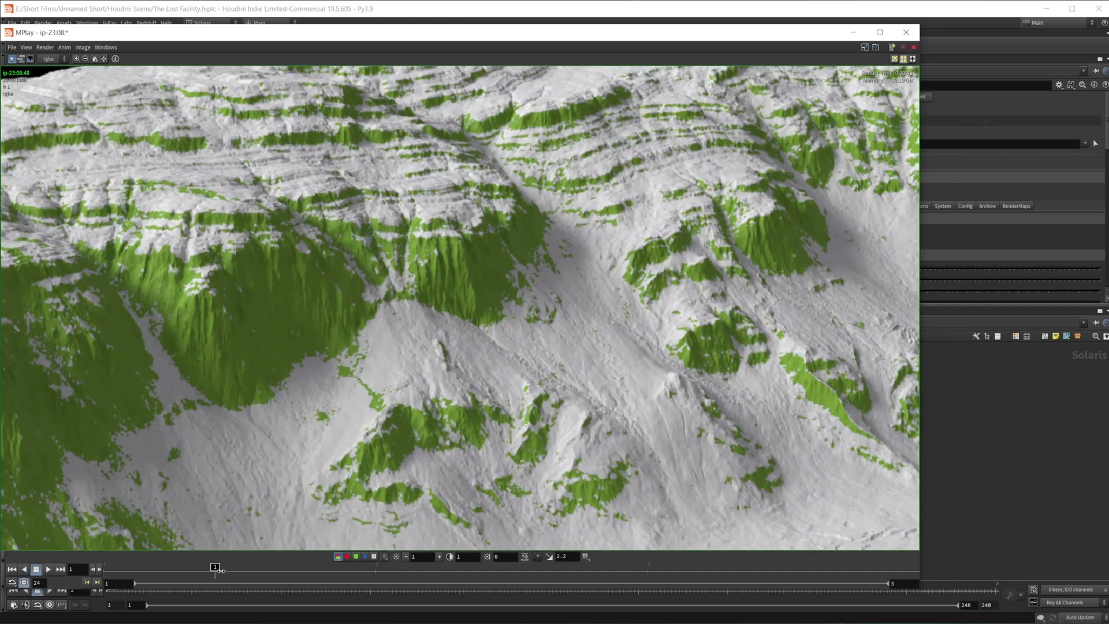
pyautogui.moveTo(215, 567)
pyautogui.mouseDown()
pyautogui.moveTo(396, 568)
pyautogui.moveTo(208, 558)
pyautogui.moveTo(348, 562)
pyautogui.mouseUp()
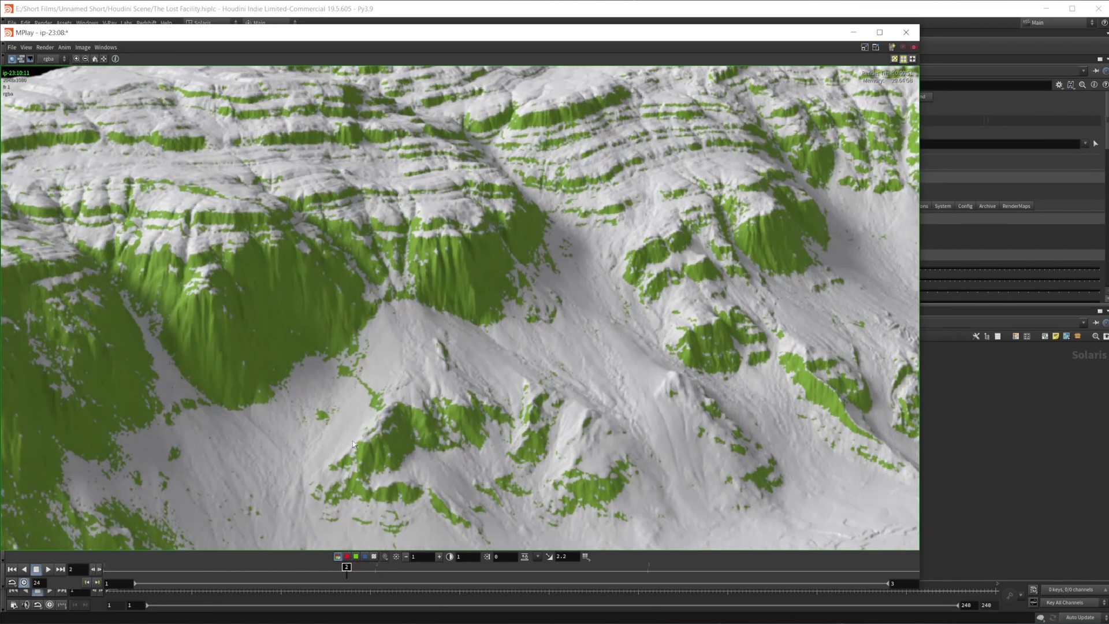
pyautogui.moveTo(348, 567)
pyautogui.mouseDown()
pyautogui.moveTo(159, 568)
pyautogui.moveTo(317, 568)
pyautogui.moveTo(189, 569)
pyautogui.moveTo(302, 568)
pyautogui.moveTo(216, 569)
pyautogui.mouseUp()
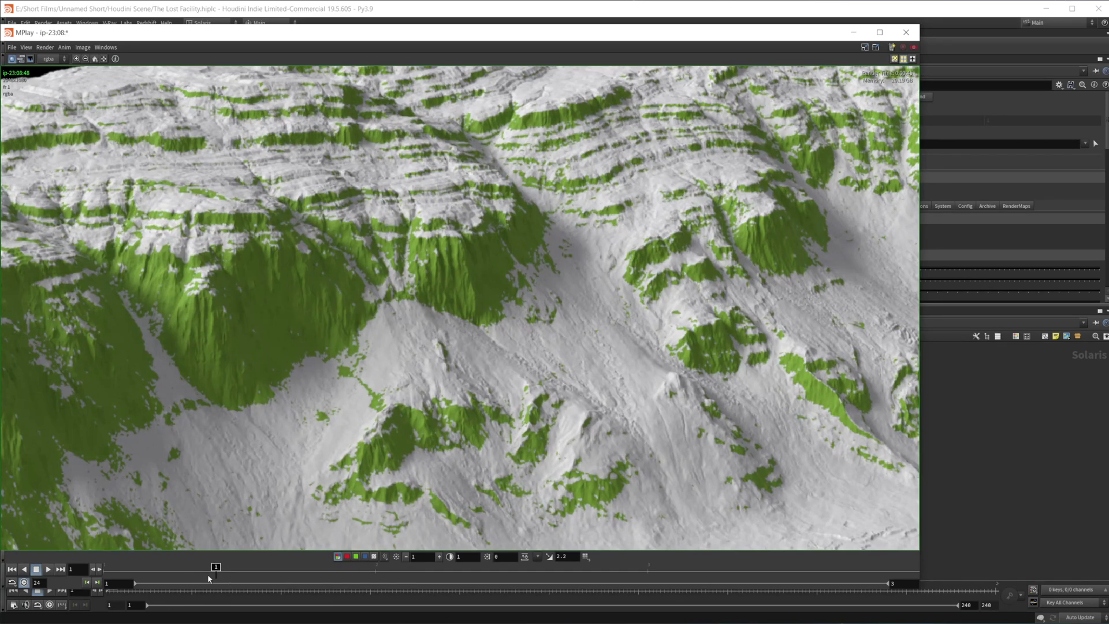
pyautogui.moveTo(216, 569)
pyautogui.mouseDown()
pyautogui.moveTo(315, 569)
pyautogui.moveTo(213, 569)
pyautogui.mouseUp()
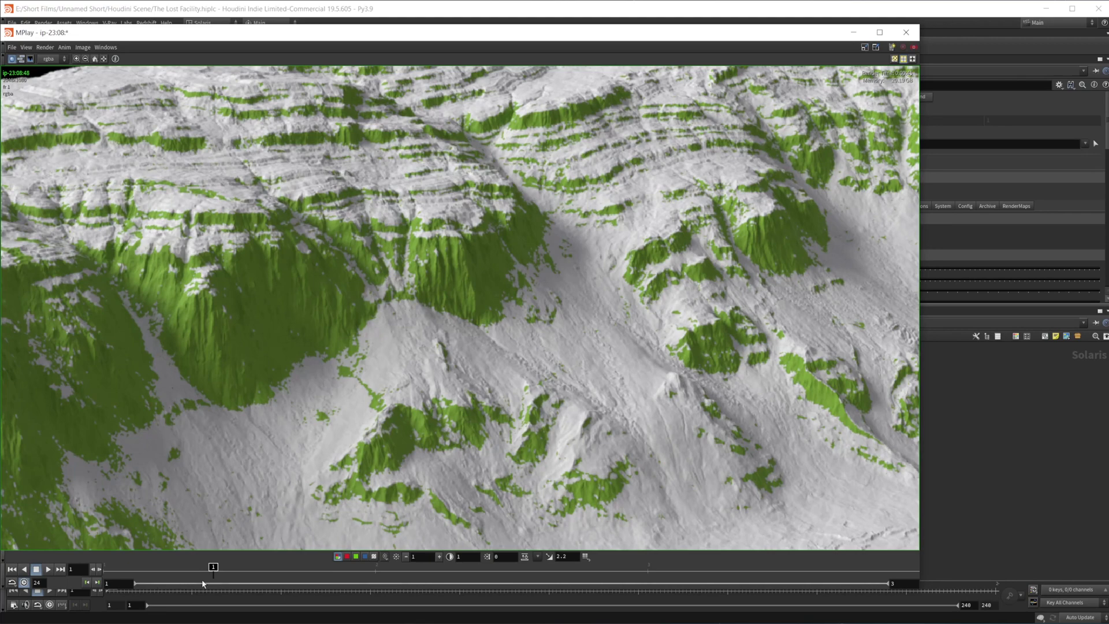
pyautogui.moveTo(214, 569)
pyautogui.mouseDown()
pyautogui.moveTo(355, 569)
pyautogui.moveTo(407, 555)
pyautogui.moveTo(173, 549)
pyautogui.moveTo(319, 543)
pyautogui.moveTo(206, 551)
pyautogui.mouseUp()
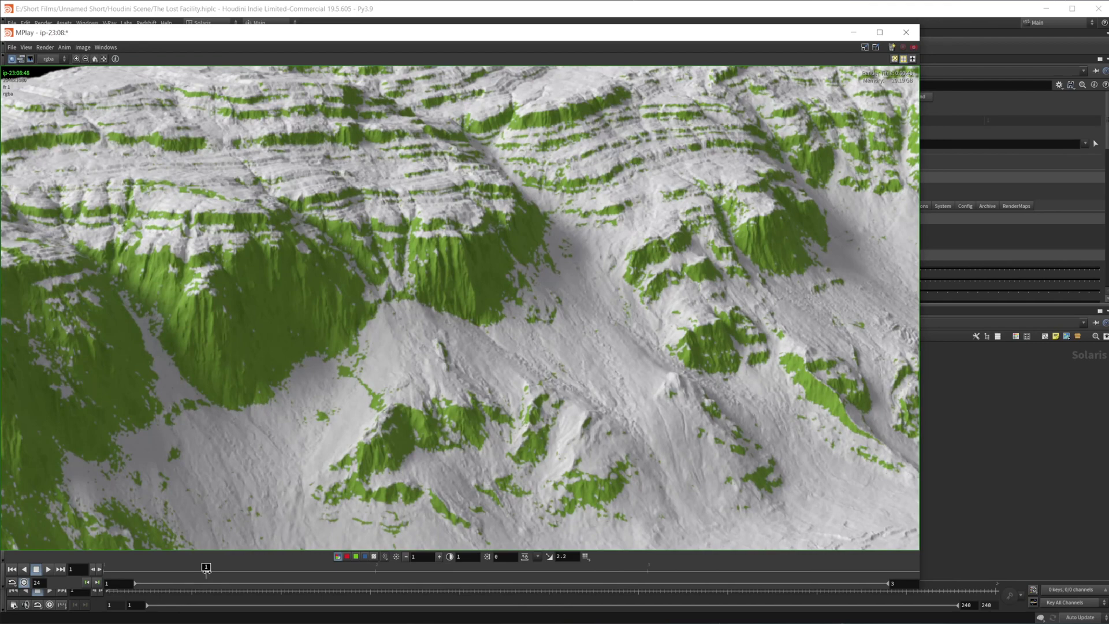
pyautogui.moveTo(206, 569)
pyautogui.mouseDown()
pyautogui.moveTo(293, 569)
pyautogui.moveTo(220, 569)
pyautogui.mouseUp()
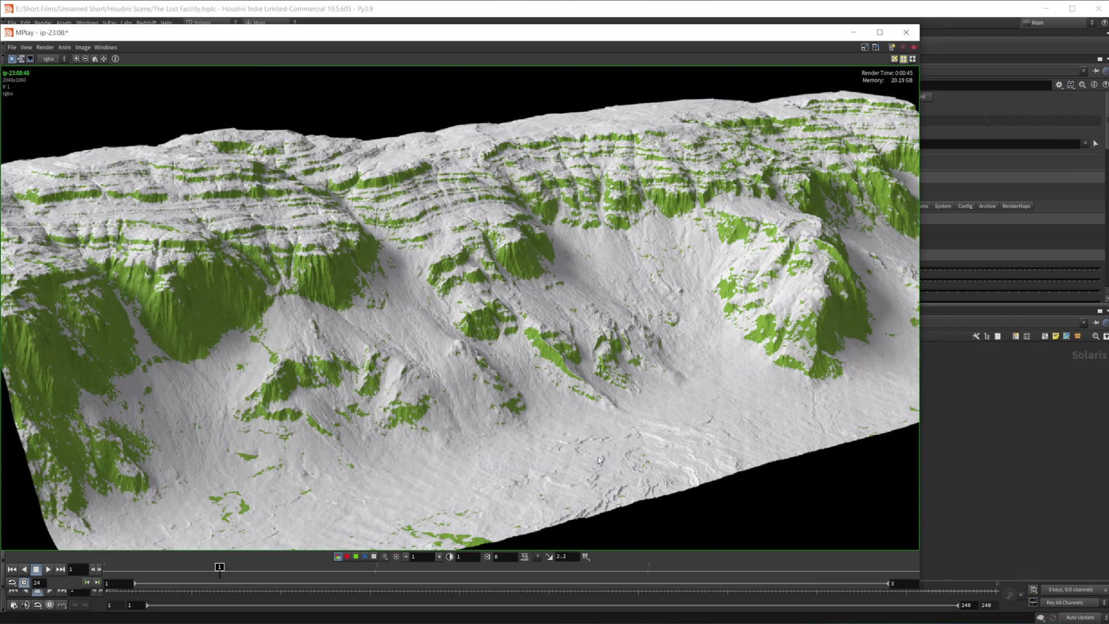
# - Compare the wider canyon view in render frames 1 and 2, and minimize MPlay
pyautogui.click(287, 569)
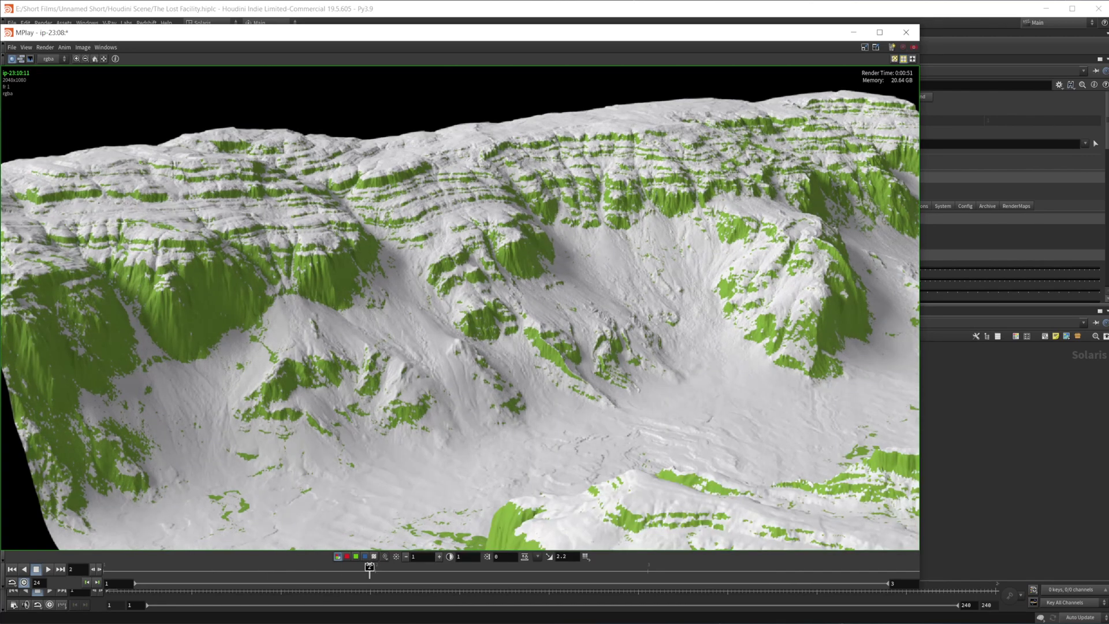
pyautogui.moveTo(347, 574)
pyautogui.mouseDown()
pyautogui.moveTo(188, 577)
pyautogui.moveTo(571, 593)
pyautogui.moveTo(389, 605)
pyautogui.mouseUp()
pyautogui.click(854, 32)
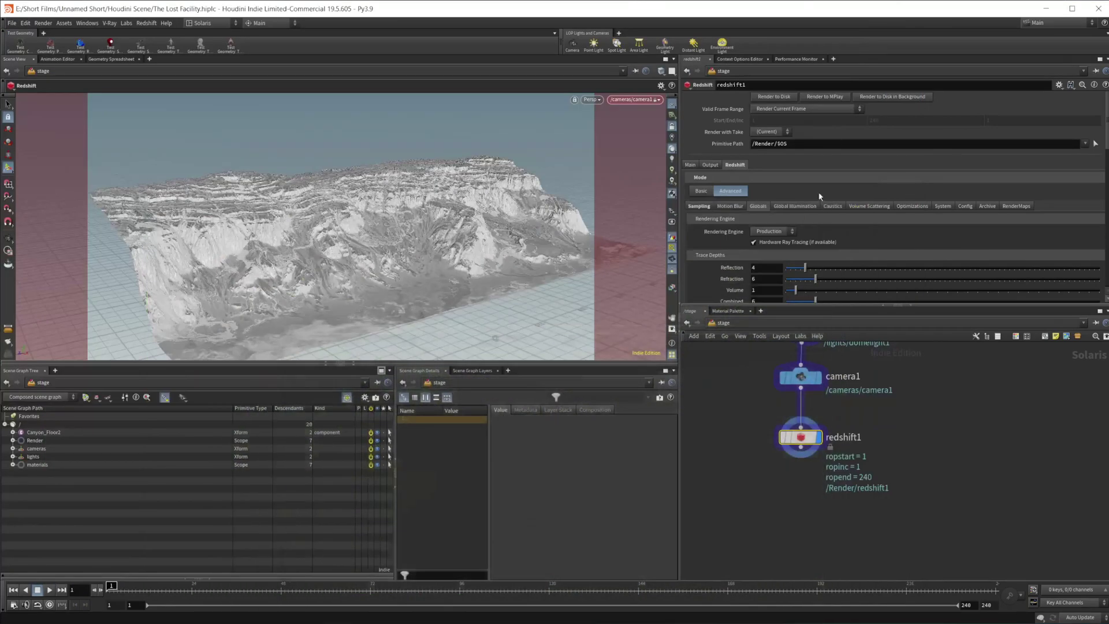
# - Reopen the create network of Canyon_Floor2, trace it up to group1 and view the whole canyon terrain
pyautogui.scroll(5, 791, 445)
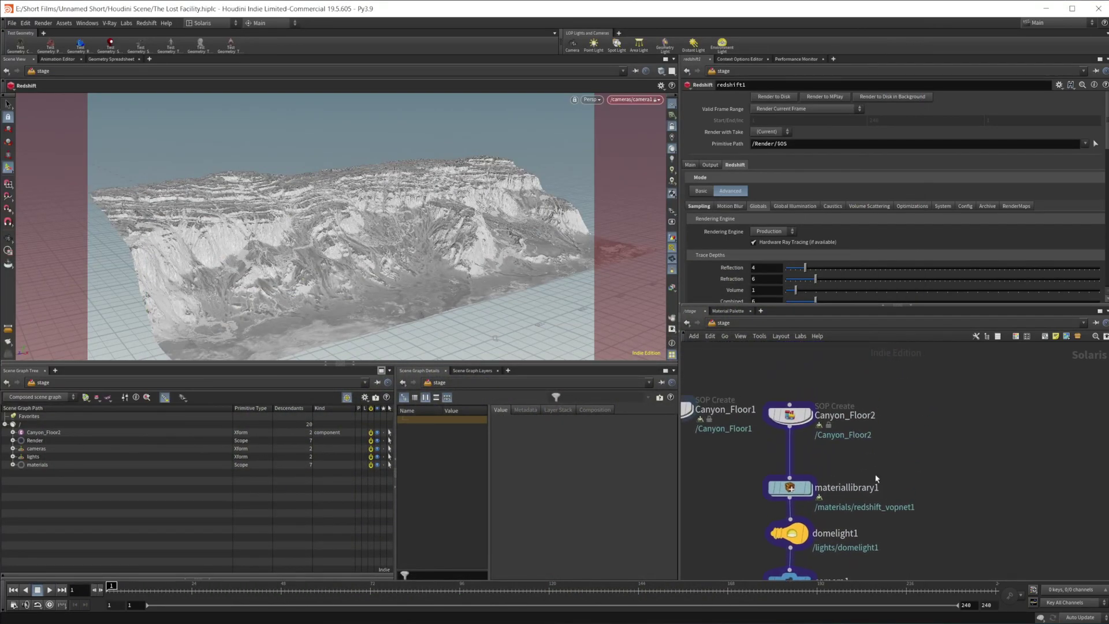
pyautogui.doubleClick(792, 415)
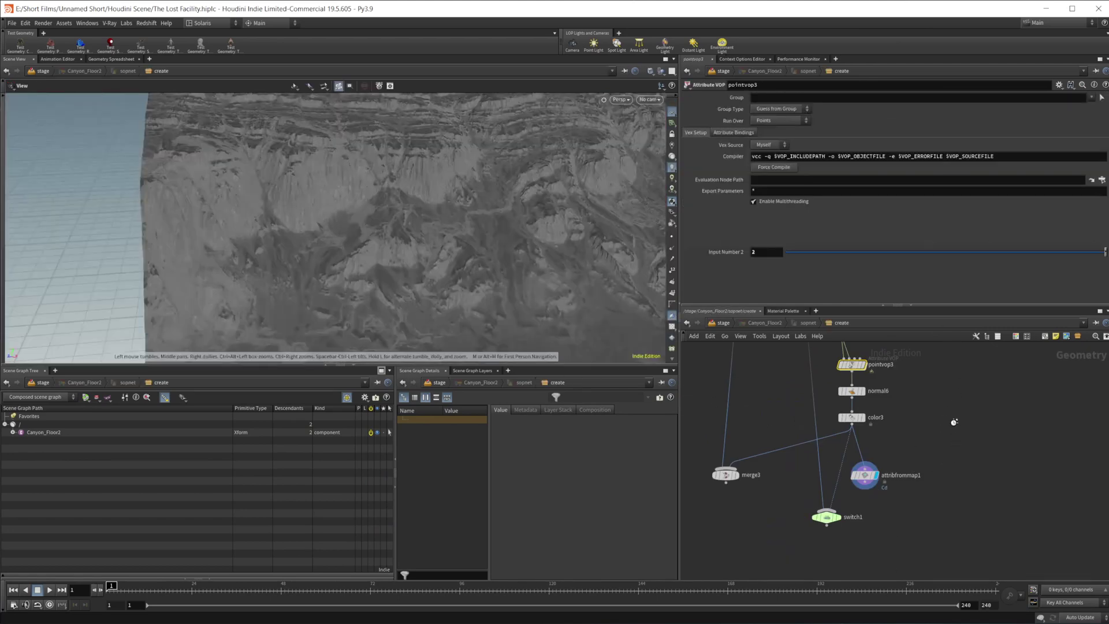
pyautogui.moveTo(954, 421); pyautogui.dragTo(921, 578, button='middle')
pyautogui.moveTo(923, 454); pyautogui.dragTo(896, 547, button='middle')
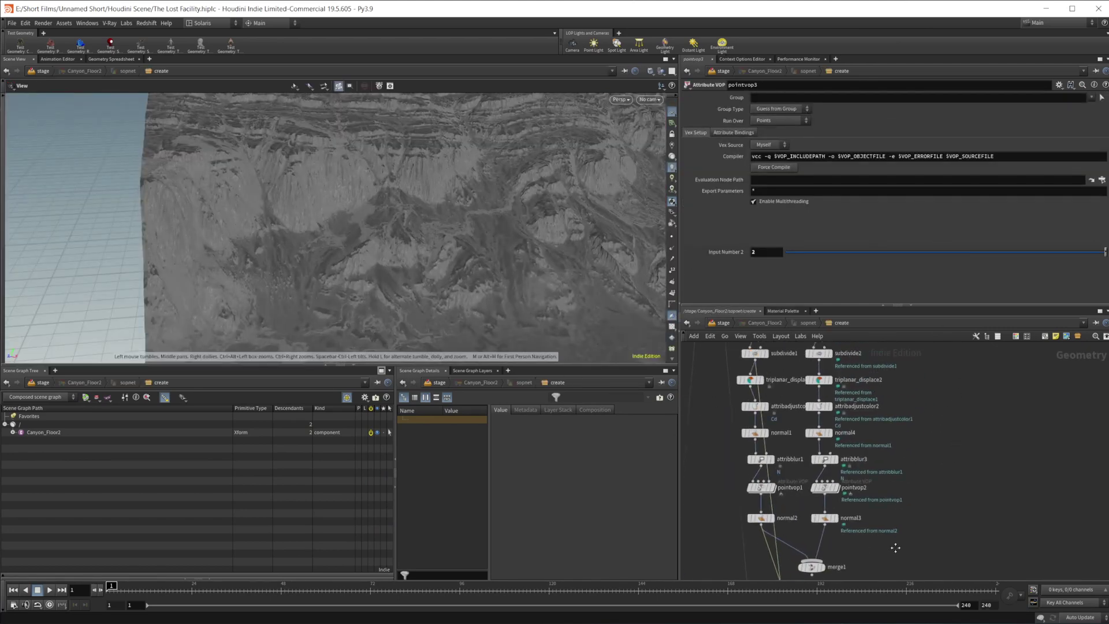
pyautogui.moveTo(923, 394); pyautogui.dragTo(944, 524, button='middle')
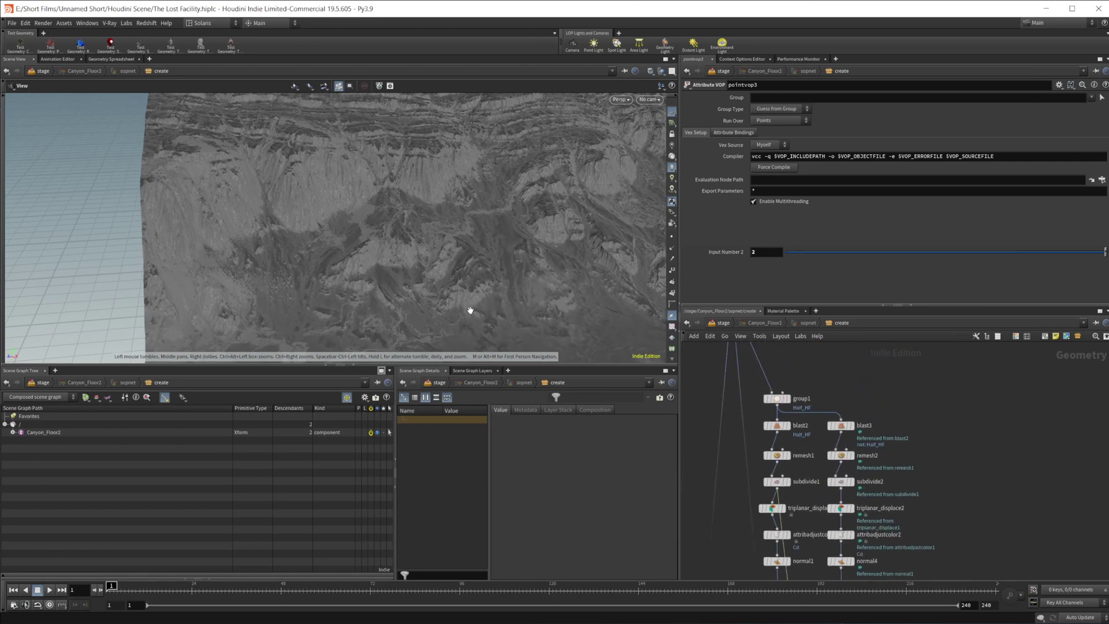
pyautogui.scroll(-6, 379, 321)
pyautogui.moveTo(387, 310); pyautogui.dragTo(390, 296)
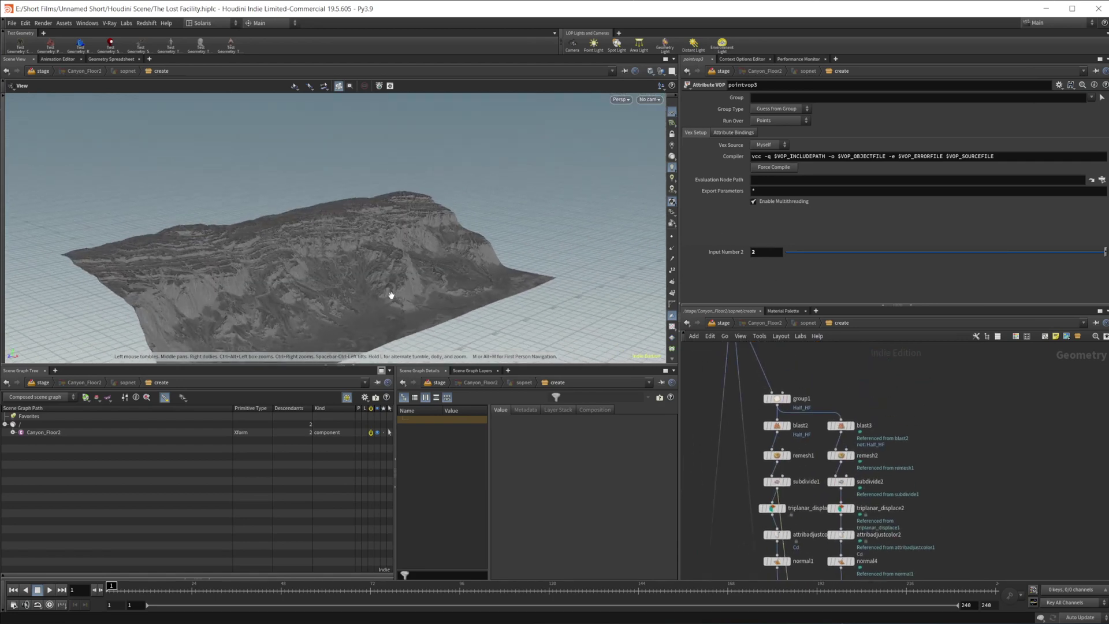
pyautogui.moveTo(420, 246); pyautogui.dragTo(426, 188, button='middle')
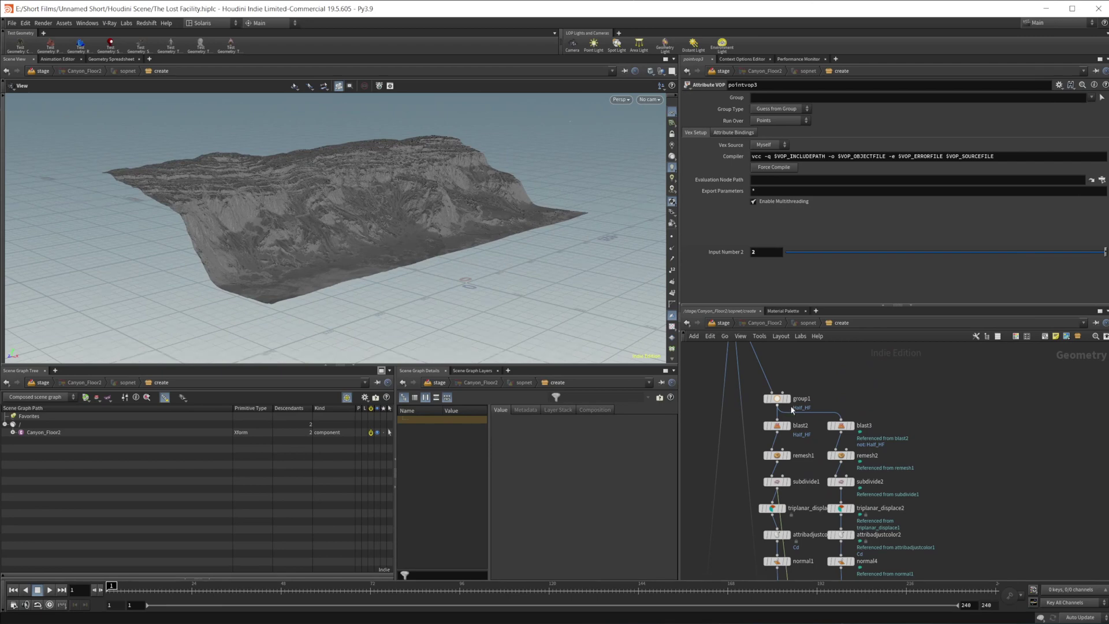
# - Trace the two terrain branches from group1 through merge1 down to pointvop3
pyautogui.moveTo(886, 369); pyautogui.dragTo(876, 362, button='middle')
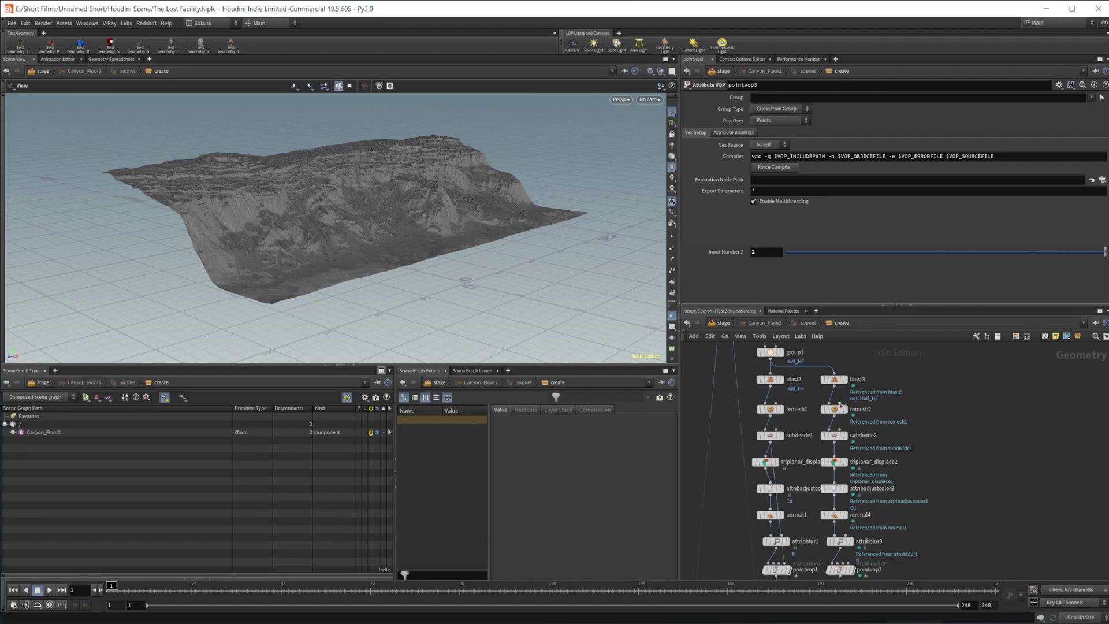
pyautogui.moveTo(913, 453); pyautogui.dragTo(897, 371, button='middle')
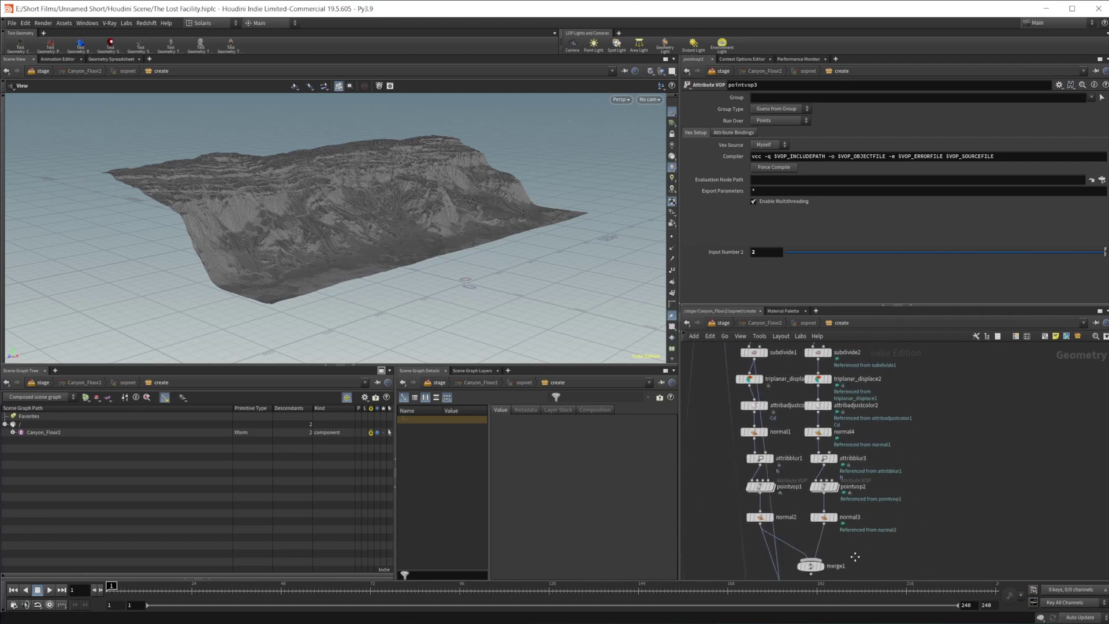
pyautogui.moveTo(855, 556)
pyautogui.mouseDown(button='middle')
pyautogui.moveTo(851, 466)
pyautogui.moveTo(858, 536)
pyautogui.mouseUp(button='middle')
pyautogui.scroll(-3, 858, 537)
pyautogui.moveTo(899, 364); pyautogui.dragTo(888, 429, button='middle')
pyautogui.moveTo(834, 386); pyautogui.dragTo(854, 572)
pyautogui.moveTo(895, 503); pyautogui.dragTo(903, 426, button='middle')
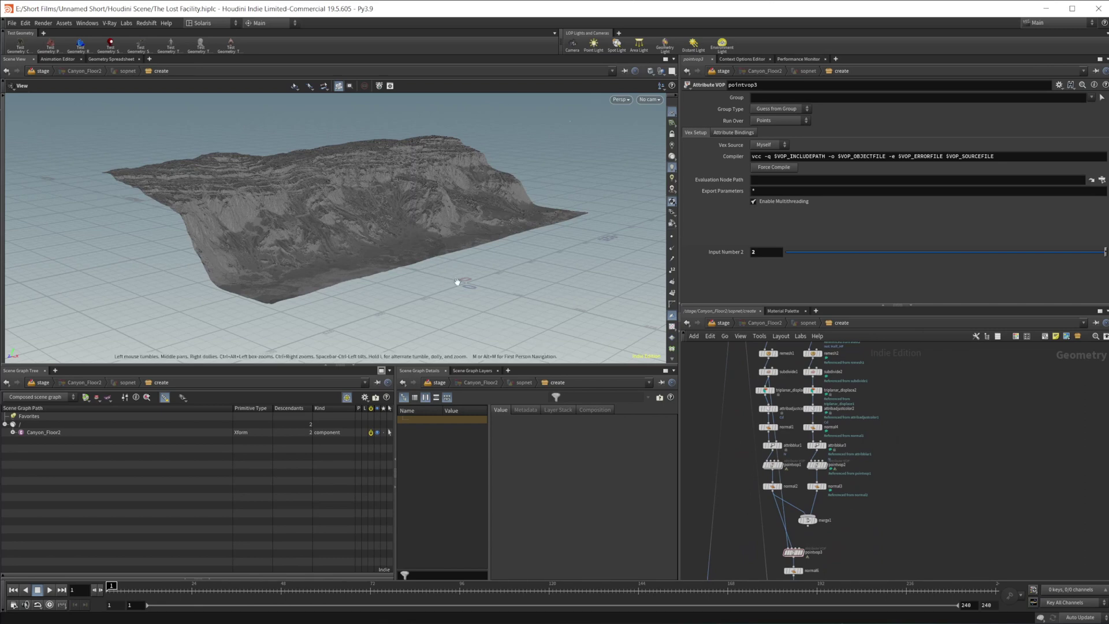
# - Examine the canyon cliffs up close and trace the network back up to convertheightfield1
pyautogui.scroll(6, 473, 216)
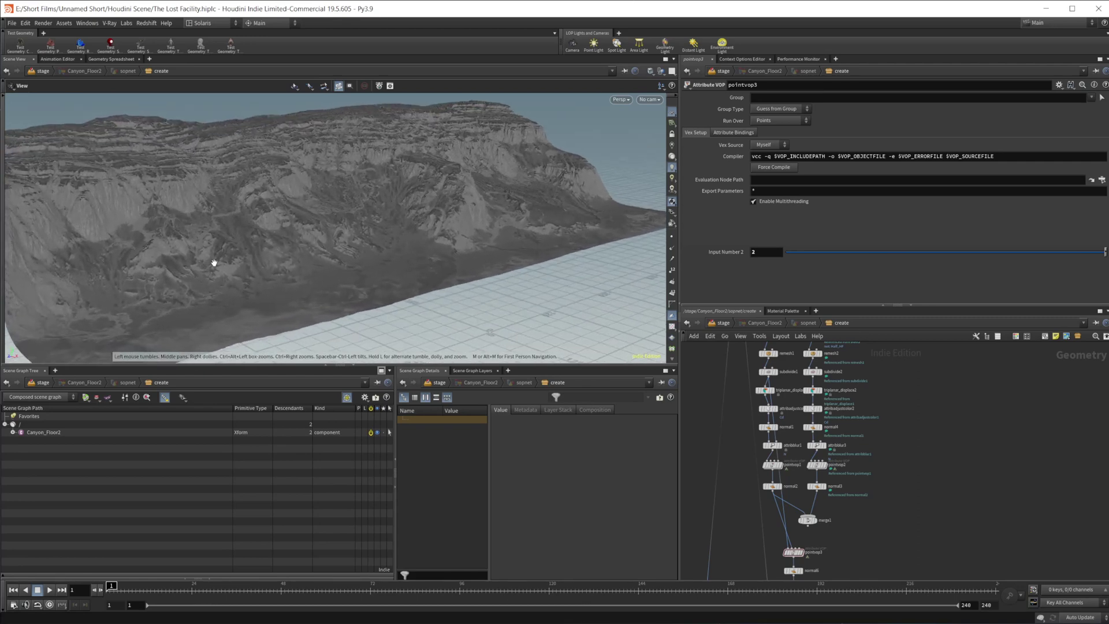
pyautogui.moveTo(902, 423); pyautogui.dragTo(942, 526, button='middle')
pyautogui.scroll(3, 815, 358)
pyautogui.moveTo(815, 358); pyautogui.dragTo(872, 487, button='middle')
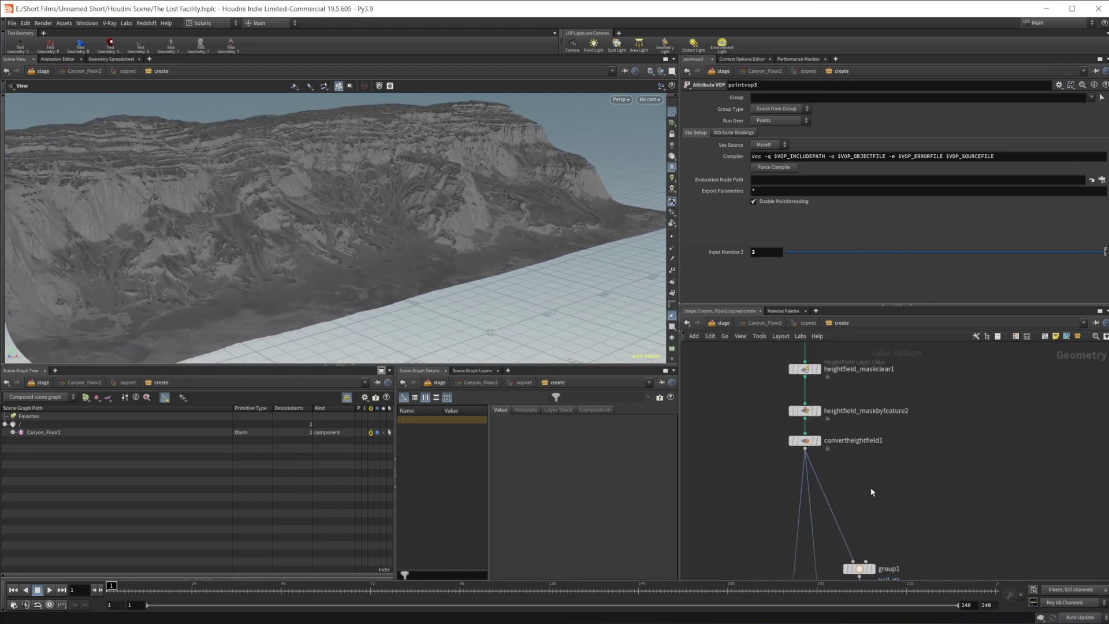
pyautogui.moveTo(811, 442)
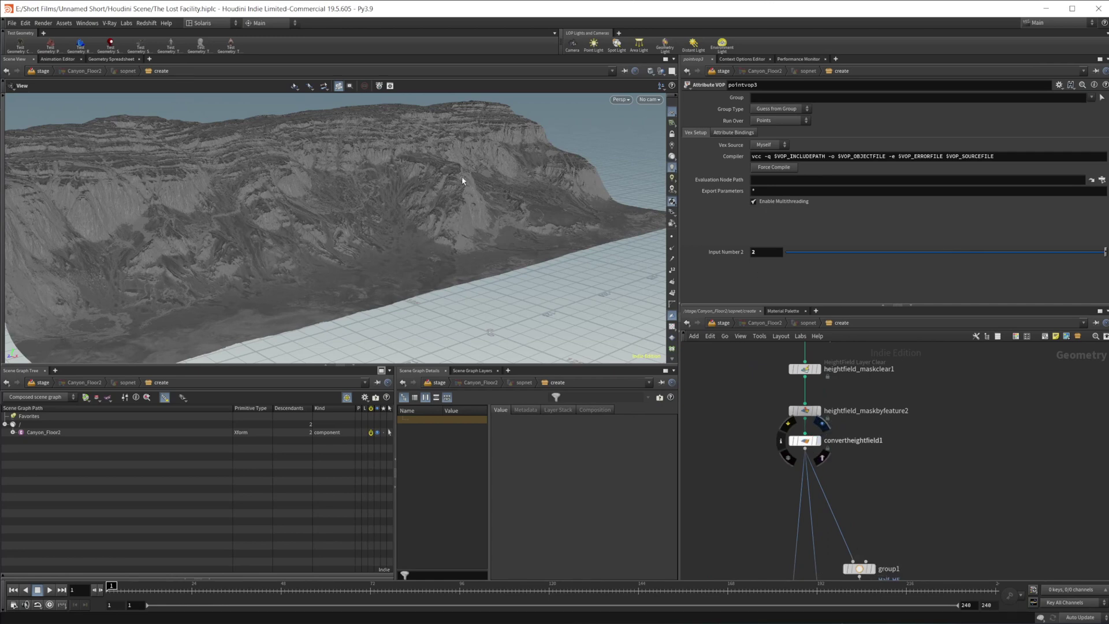